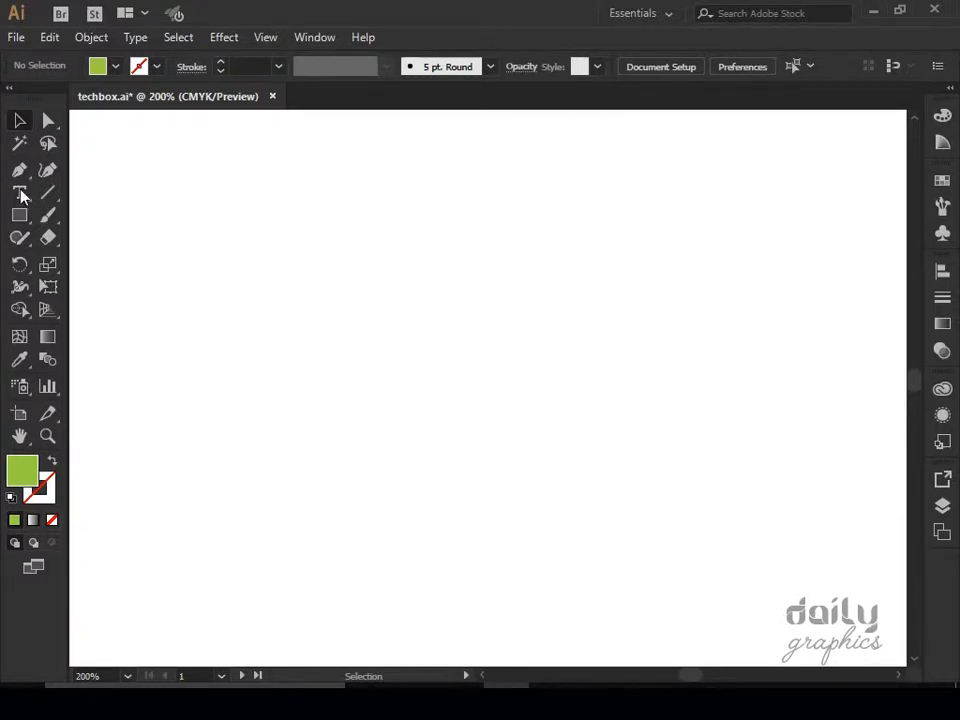
Step: Draw a large green equilateral triangle with a flat base using the Polygon tool and move it fully into view
left_click_drag(20, 218, 115, 290)
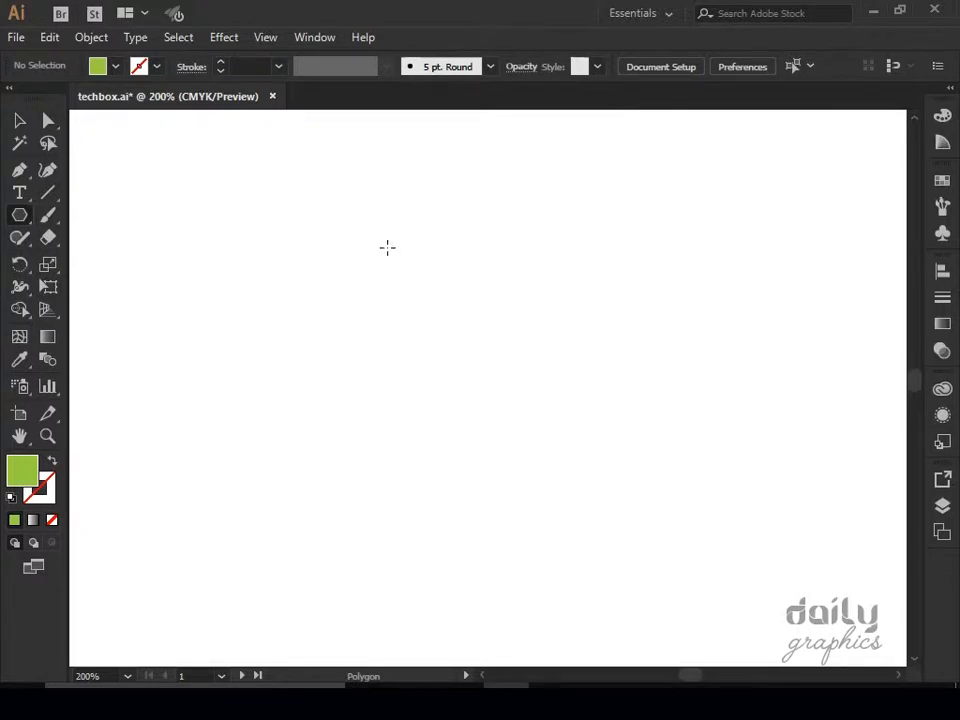
left_click_drag(388, 246, 495, 396)
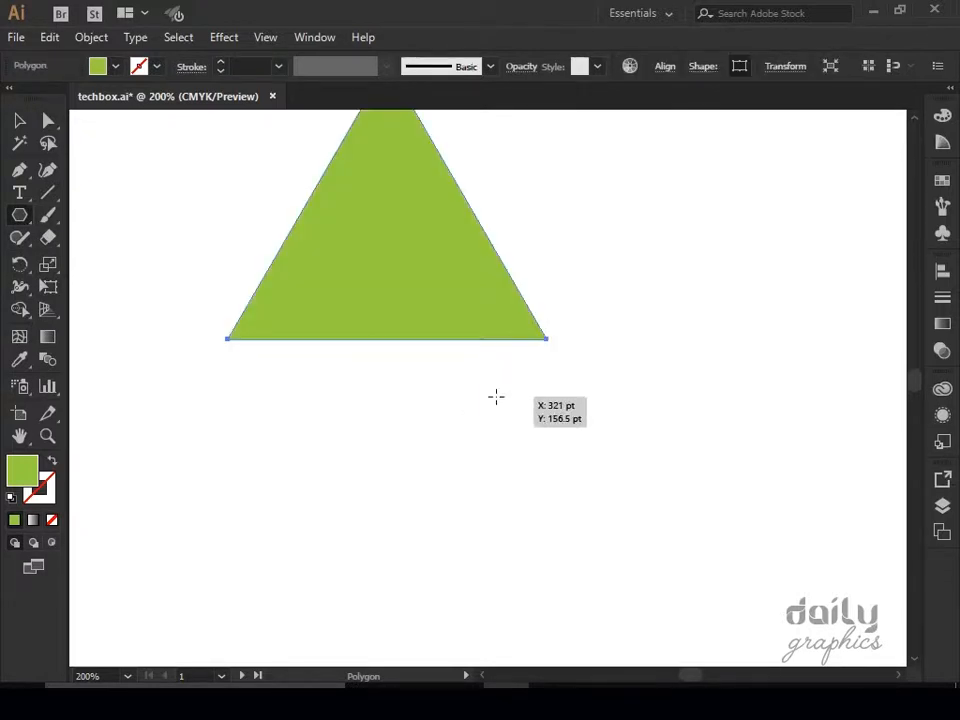
left_click(19, 120)
left_click(200, 250)
left_click_drag(369, 298, 450, 425)
left_click(254, 310)
left_click_drag(266, 321, 197, 295)
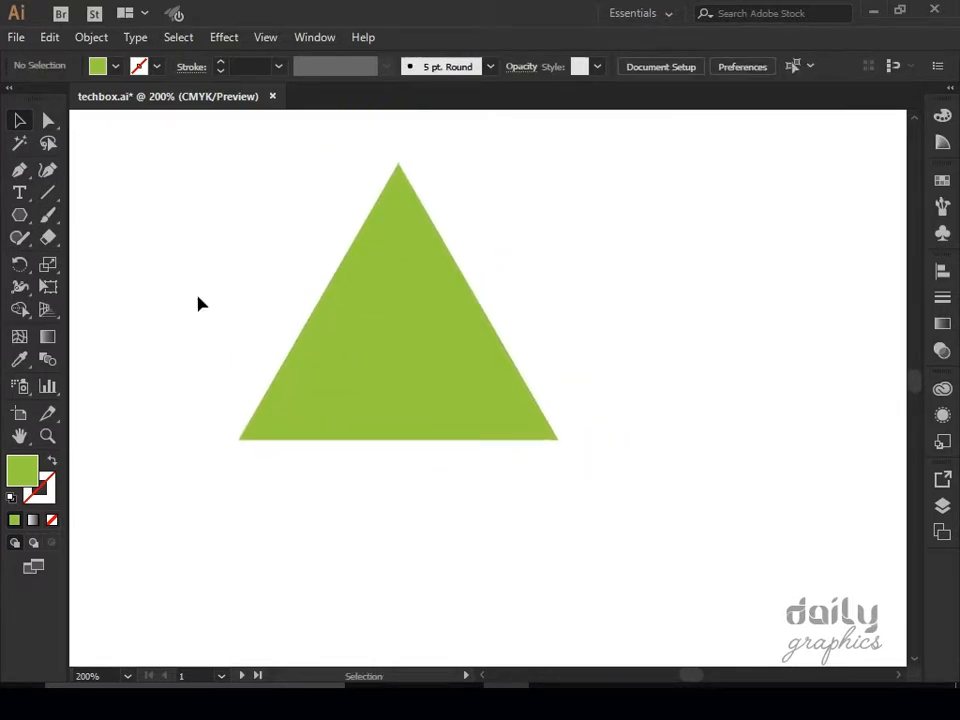
left_click_drag(212, 321, 234, 312)
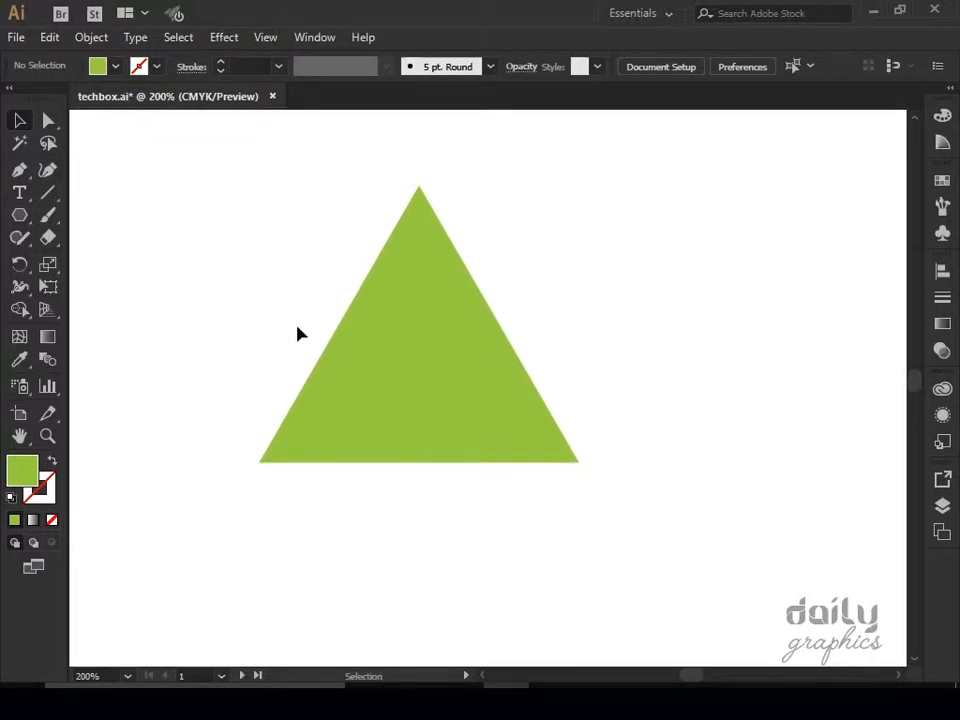
left_click_drag(297, 327, 364, 395)
Step: Draw a smaller second polygon beside the green triangle, raising its number of sides and lowering it back to three
left_click(223, 304)
left_click_drag(223, 304, 527, 216)
left_click(19, 214)
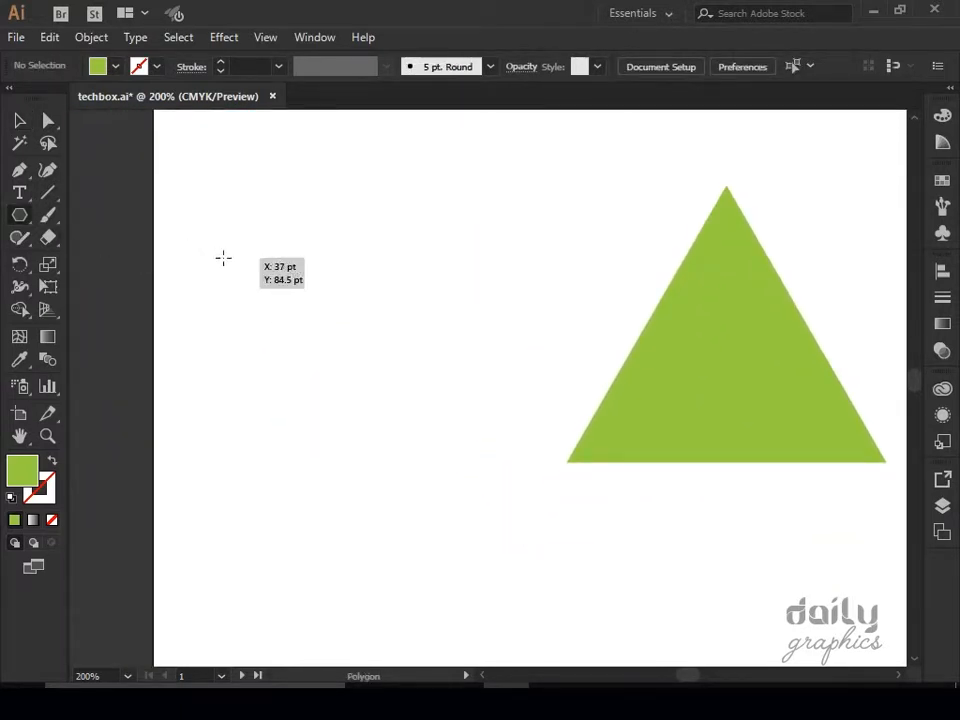
left_click_drag(223, 257, 330, 330)
key("Up")
key("Up")
key("Up")
key("Up")
key("Up")
key("Up")
key("Up")
key("Up")
key("Up")
key("Down")
key("Down")
key("Down")
key("Down")
key("Down")
key("Down")
key("Down")
key("Down")
key("Down")
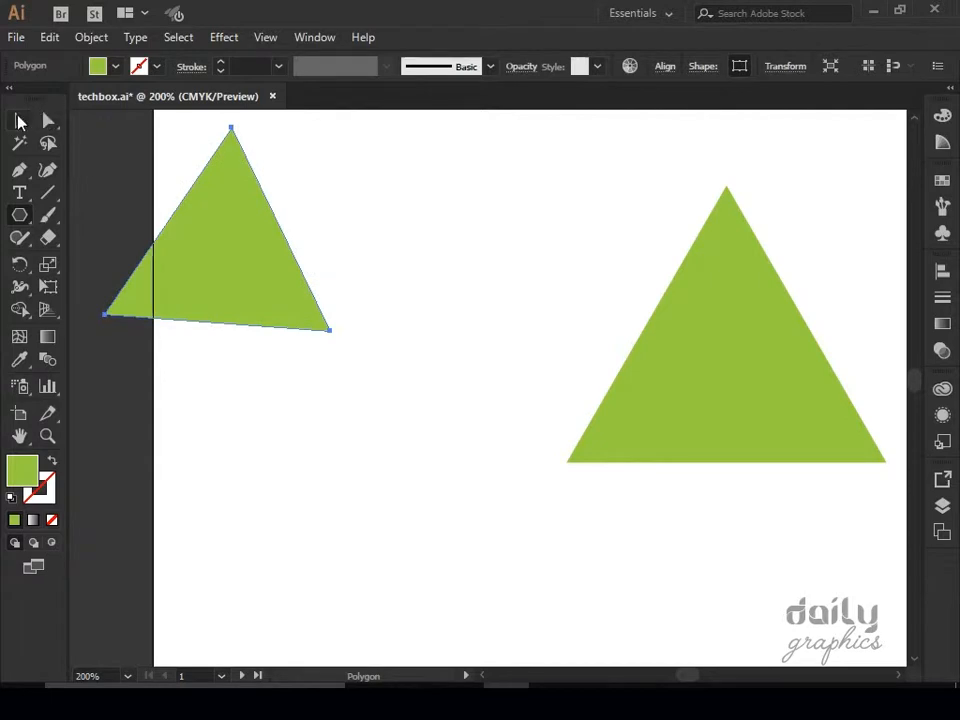
Step: Delete the smaller tilted triangle and dismiss the alarm notification
key("v")
left_click(130, 170)
left_click(205, 288)
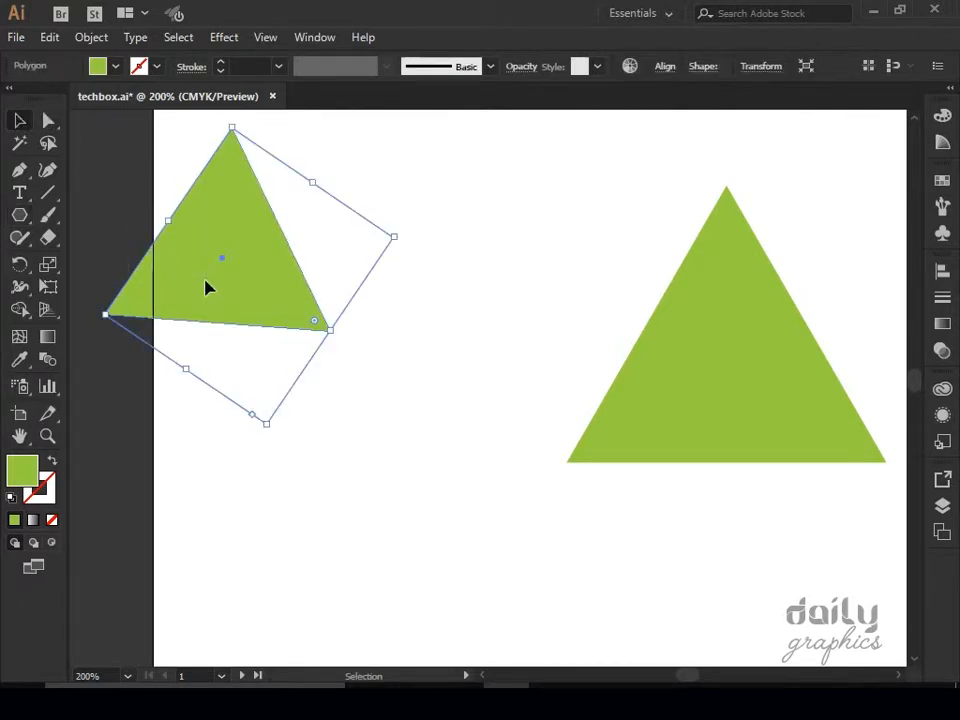
key("Delete")
left_click_drag(289, 353, 182, 409)
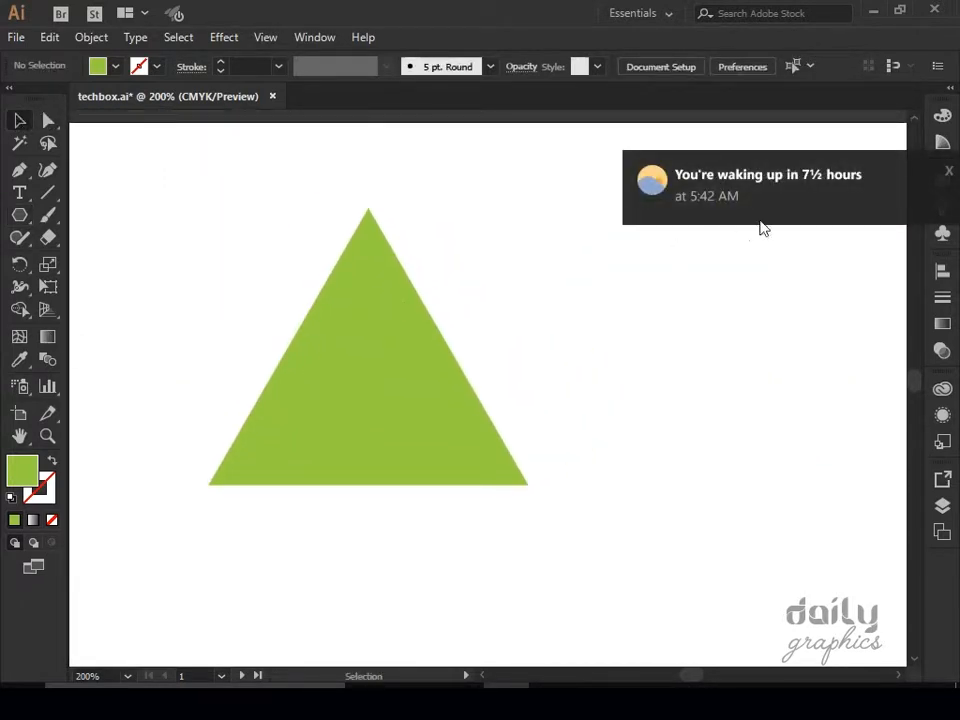
left_click(945, 173)
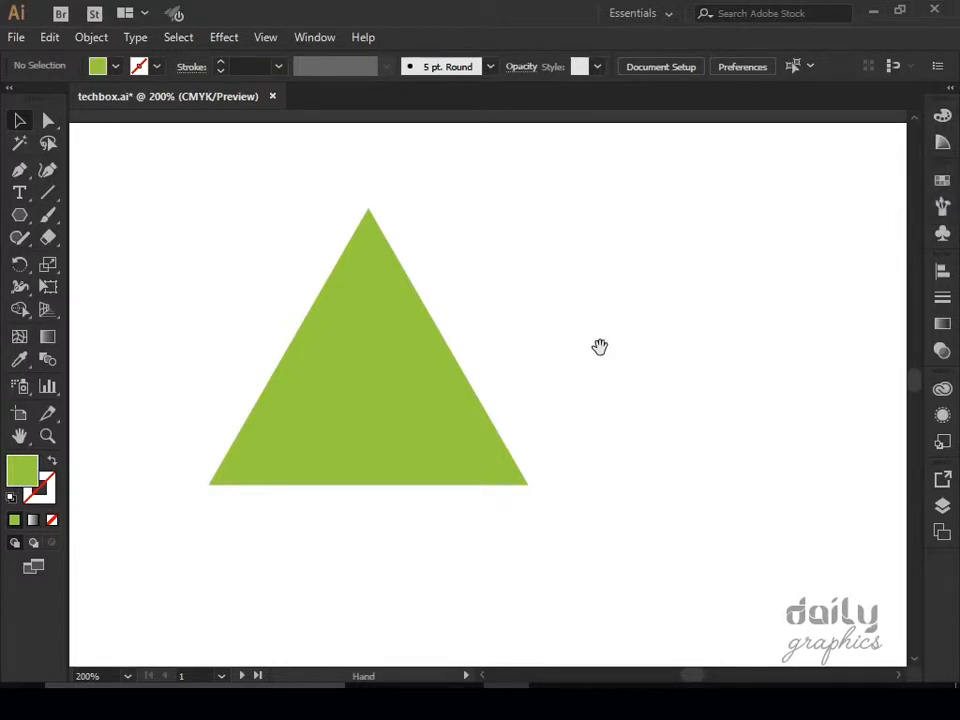
Step: Draw a straight vertical line with the Pen tool from the triangle's apex to just below its base
left_click(17, 171)
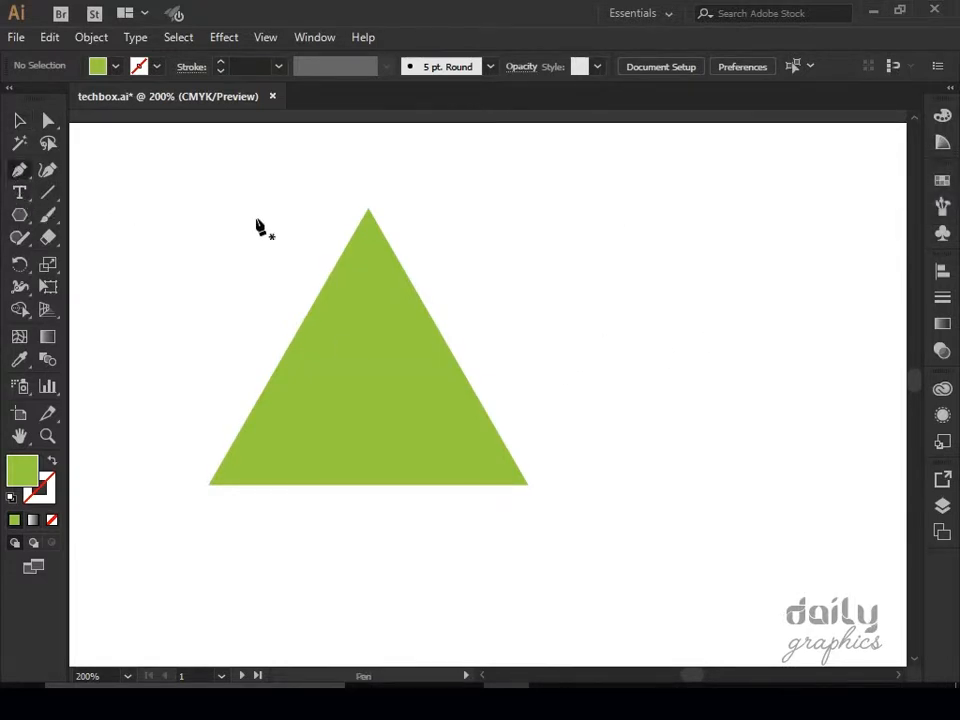
left_click(368, 208)
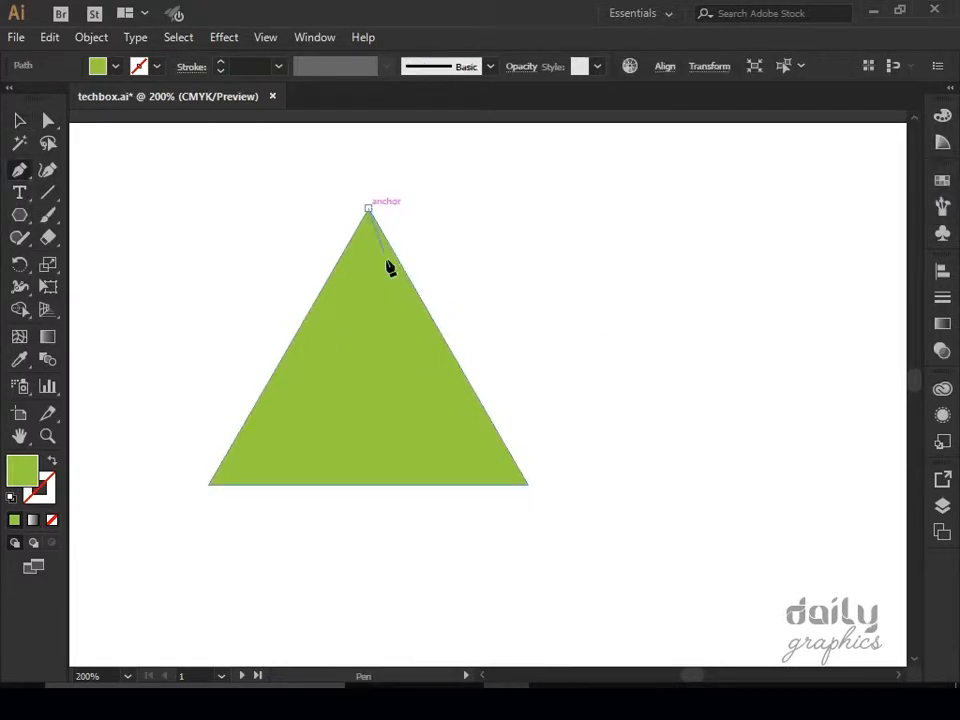
left_click(368, 524)
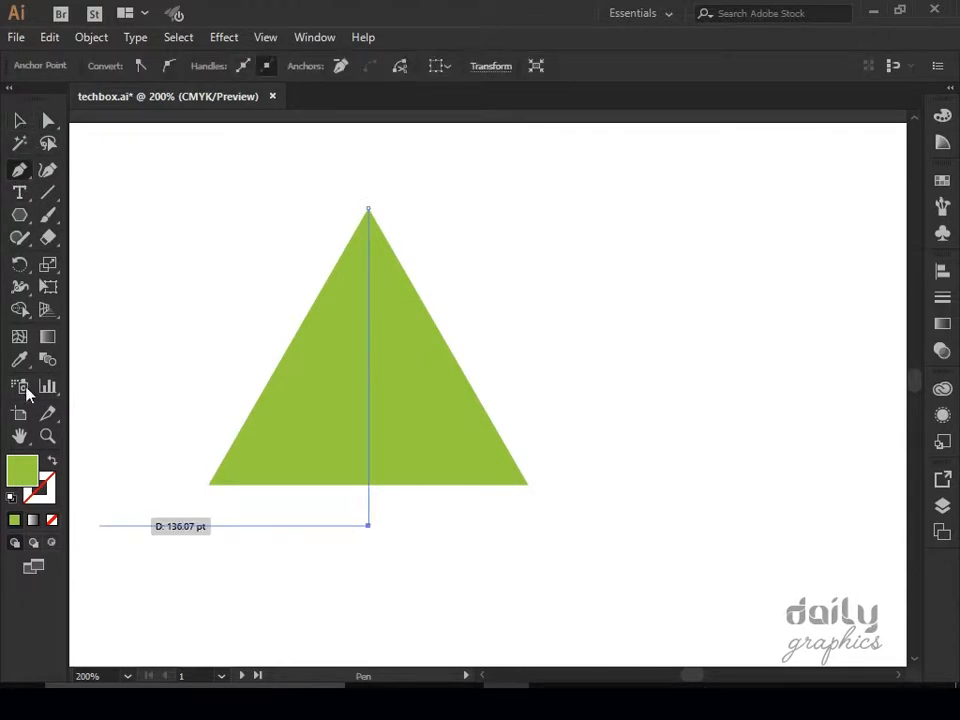
Step: Give the vertical line no fill and a black stroke, and deselect it
left_click(50, 463)
double_click(40, 487)
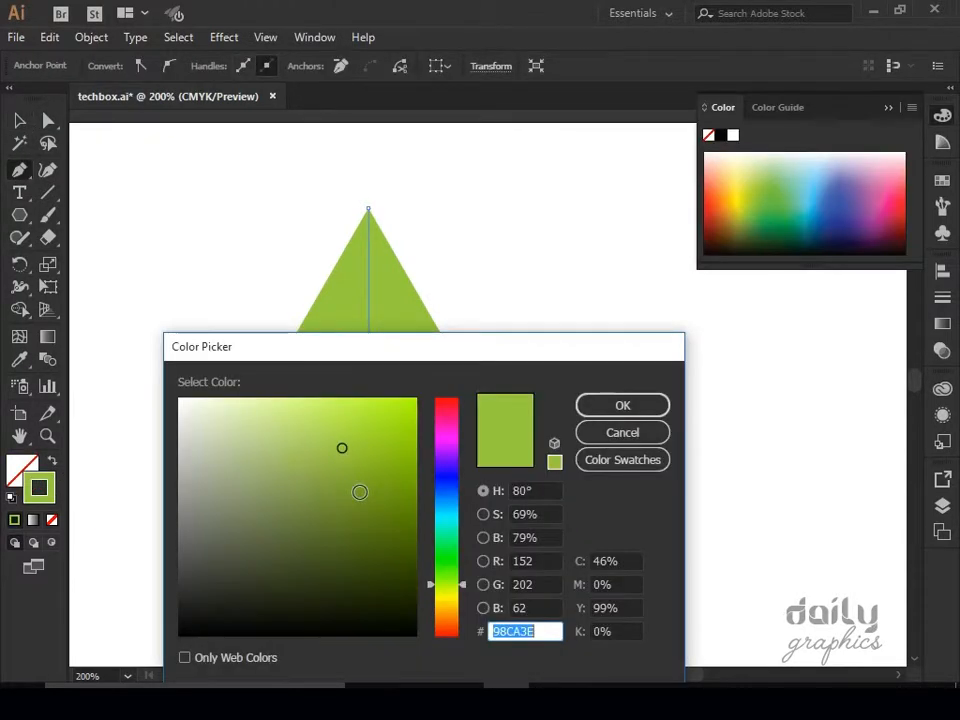
left_click(410, 605)
left_click_drag(410, 605, 417, 638)
left_click(597, 408)
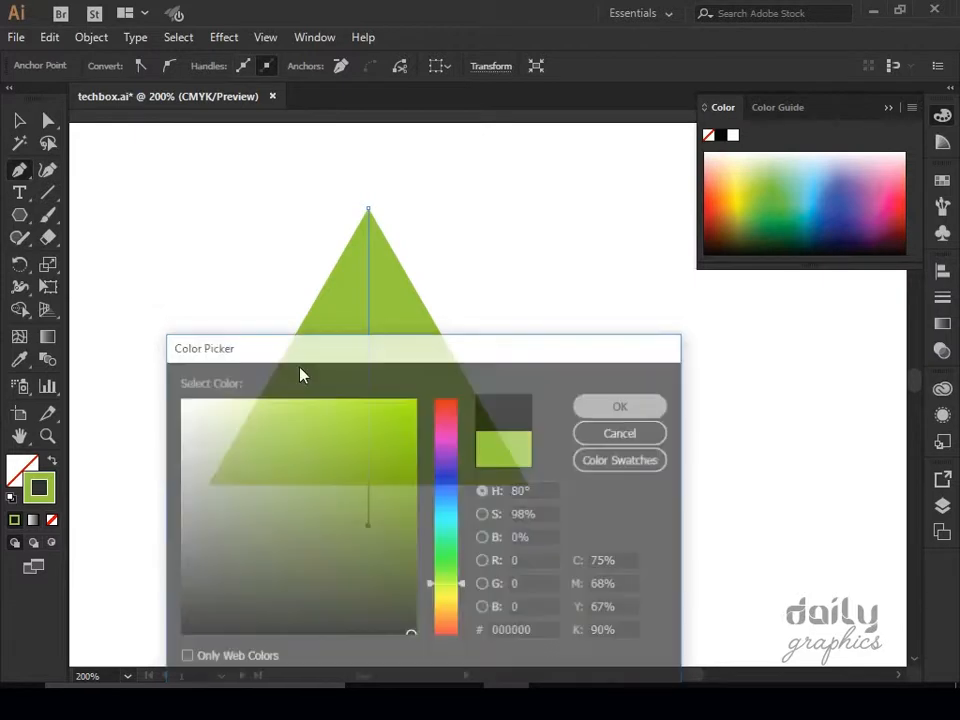
left_click(19, 120)
left_click(291, 321)
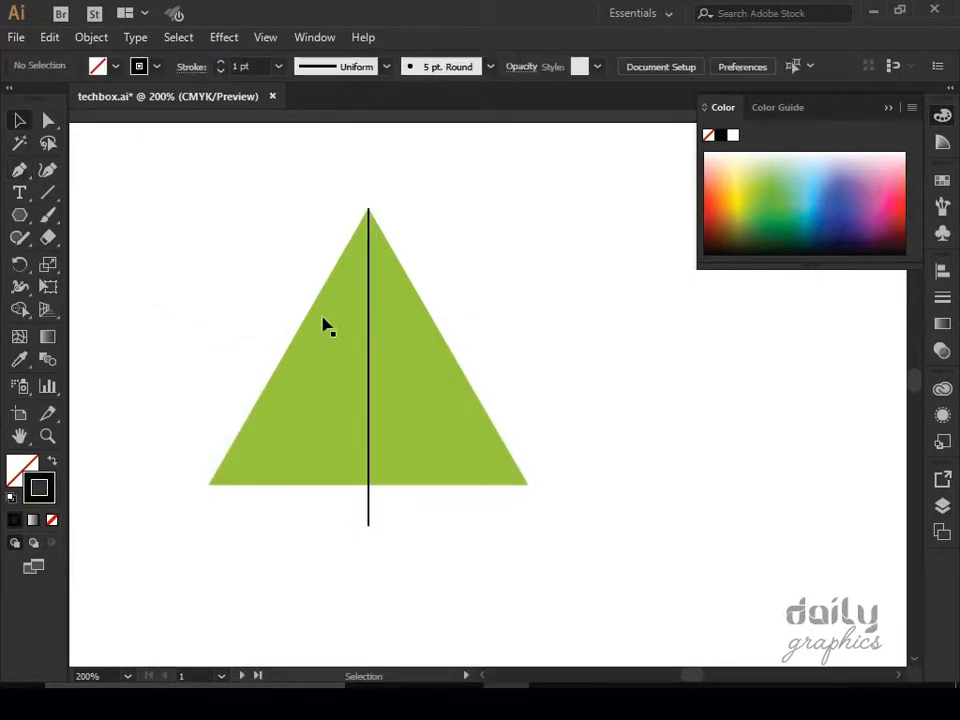
Step: Set the vertical line's stroke weight to 6 pt
left_click(221, 61)
left_click(221, 61)
left_click(221, 61)
left_click(221, 61)
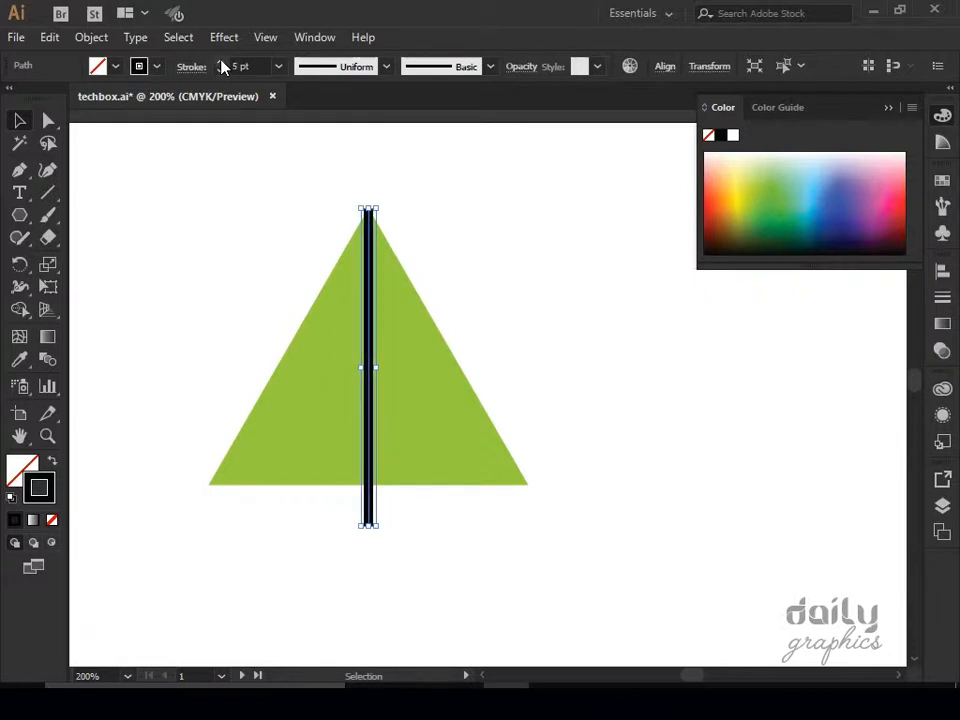
left_click(221, 61)
left_click(279, 339)
Step: Duplicate the vertical line in place and rotate the copy 90° so it crosses the triangle horizontally
left_click(371, 395)
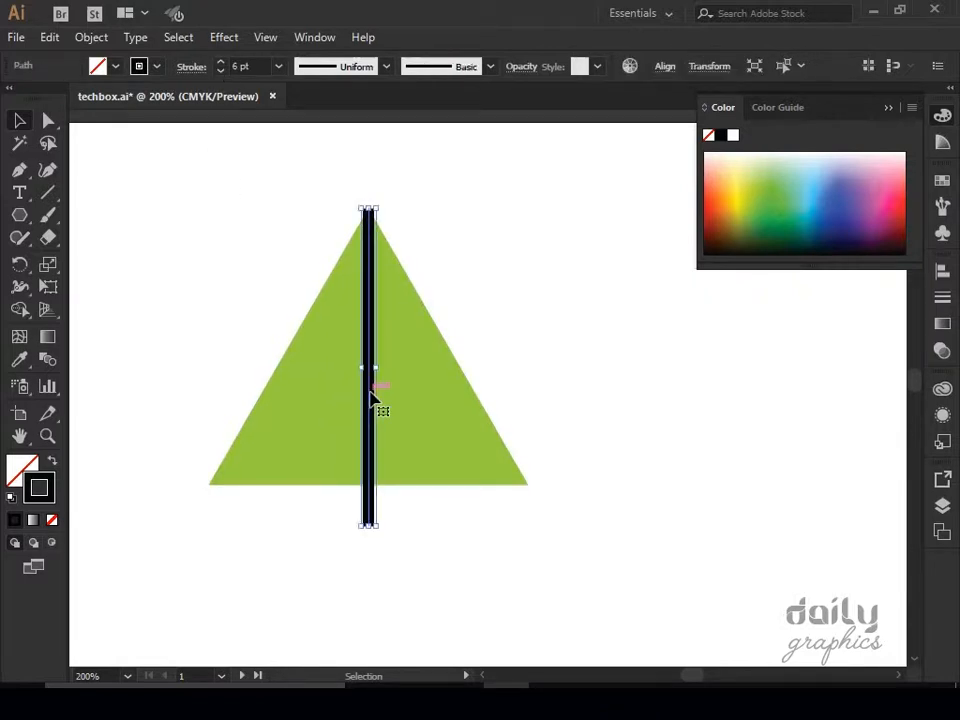
key("a")
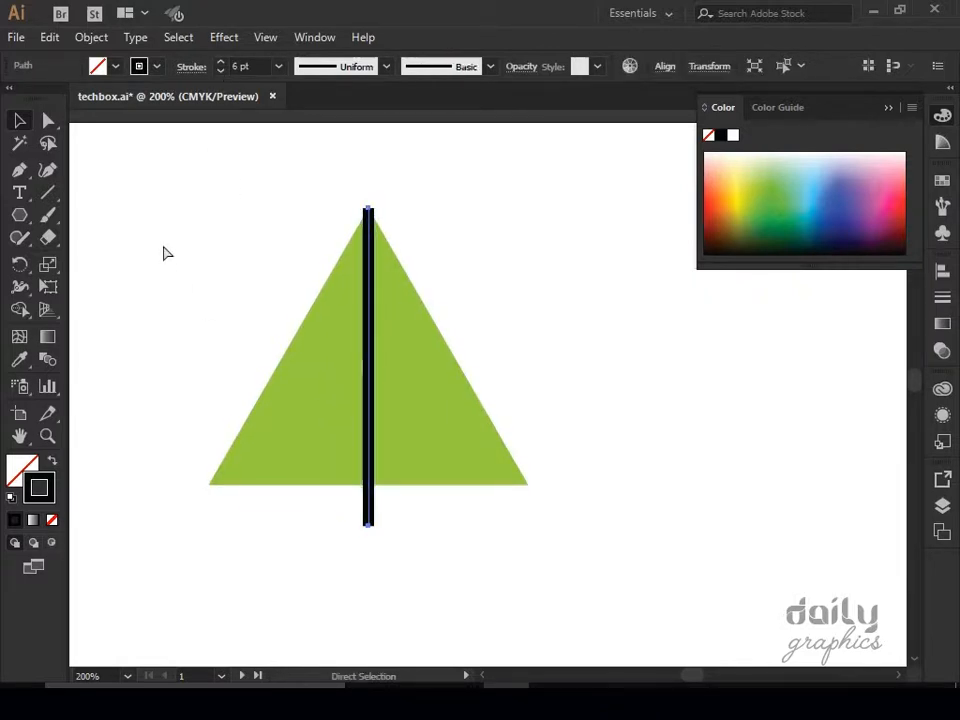
key("v")
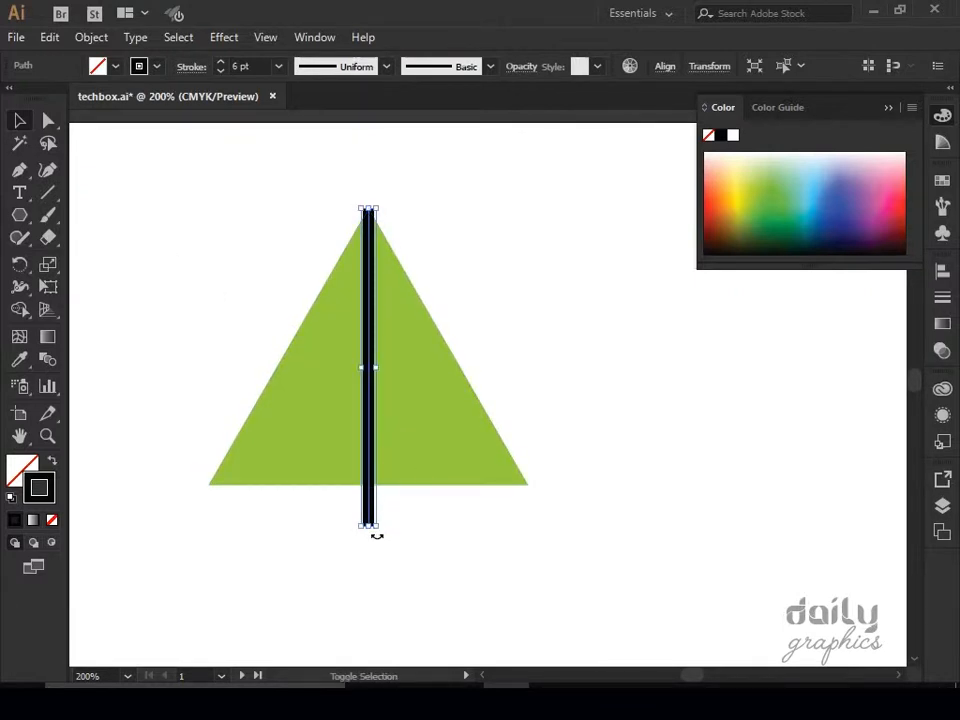
left_click_drag(375, 533, 604, 338)
left_click(675, 362)
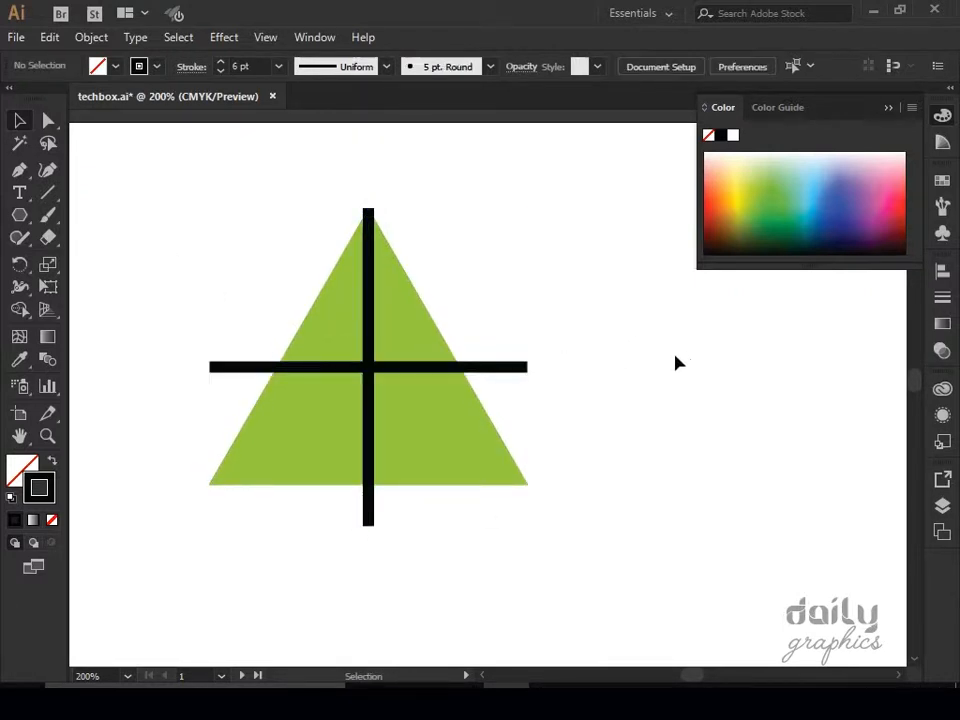
Step: Expand the fill and stroke of both crossing black lines into solid shapes
left_click(313, 362)
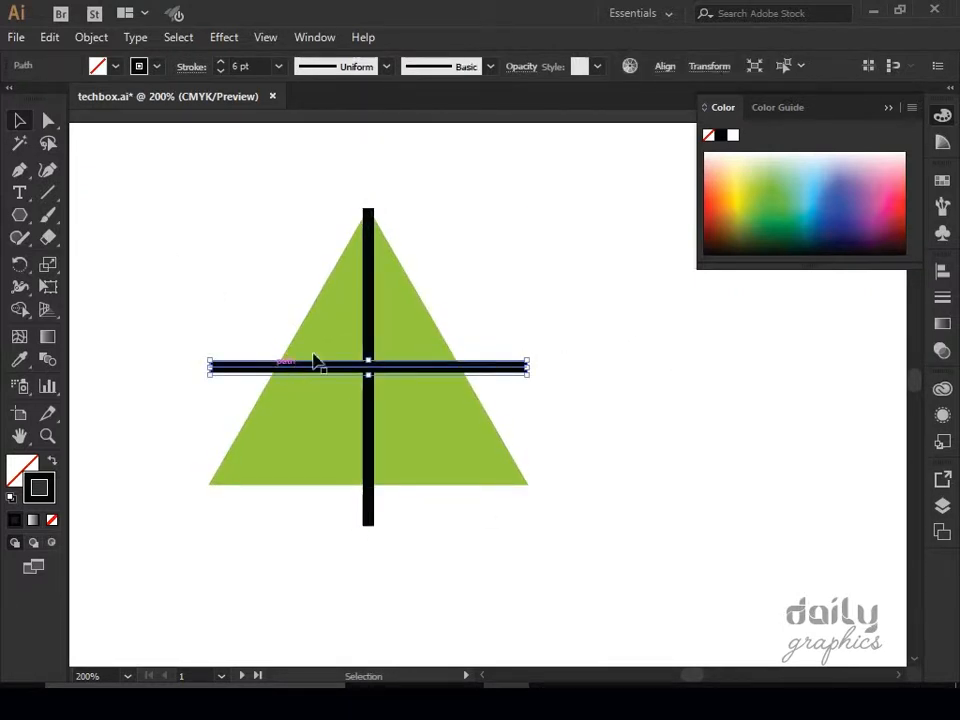
left_click(373, 283, "shift")
left_click(91, 37)
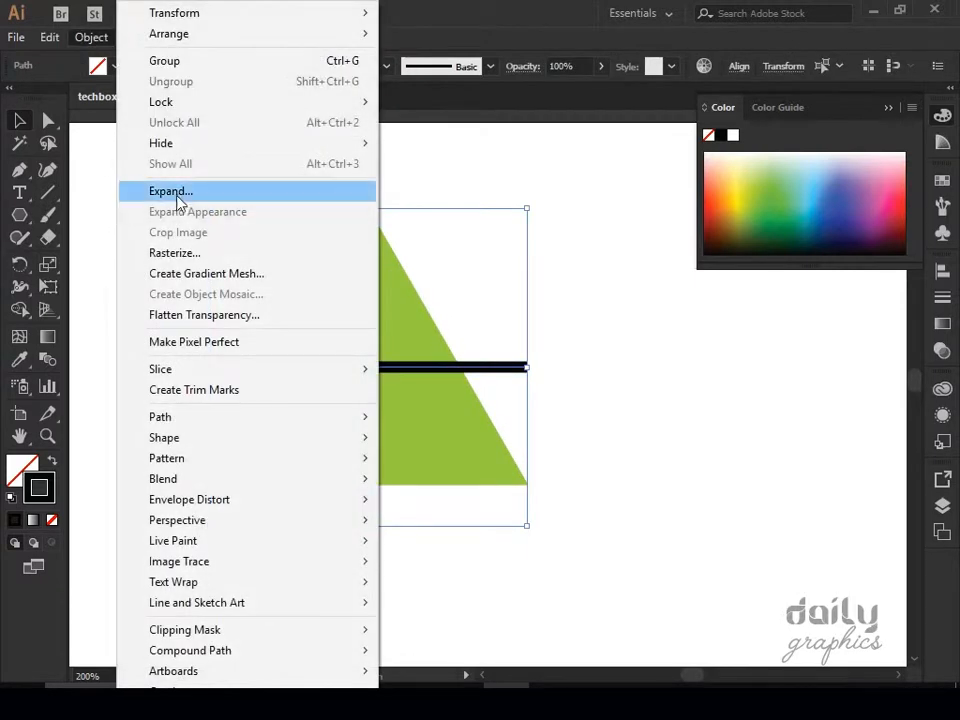
left_click(140, 191)
left_click(435, 455)
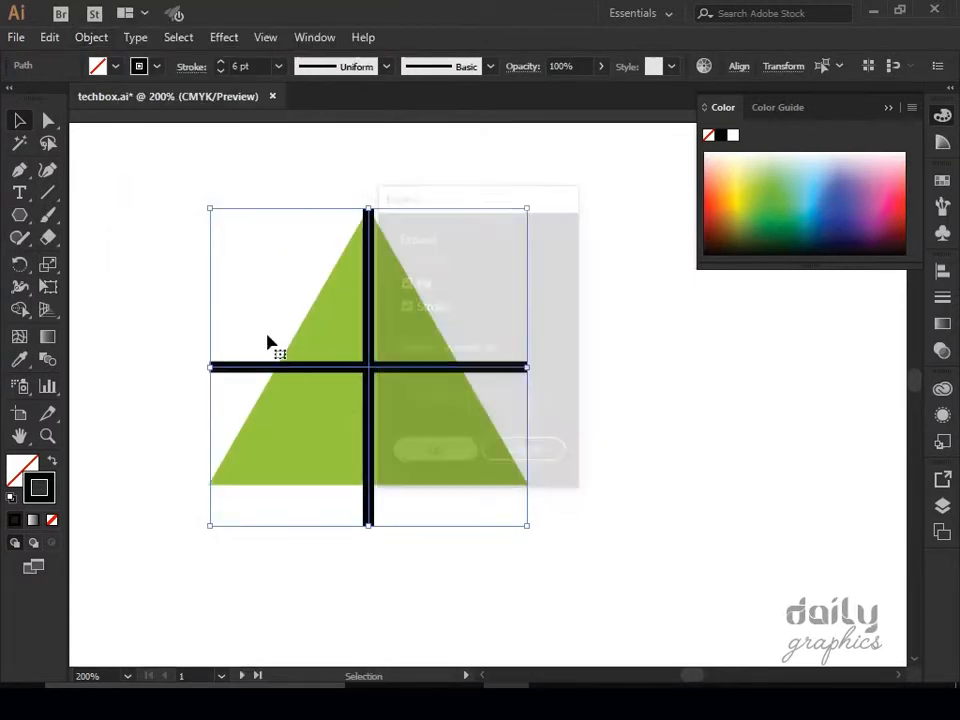
Step: Cut both black bars out of the triangle with the Shape Builder tool, leaving four separate green pieces
left_click(210, 213)
left_click_drag(210, 210, 492, 550)
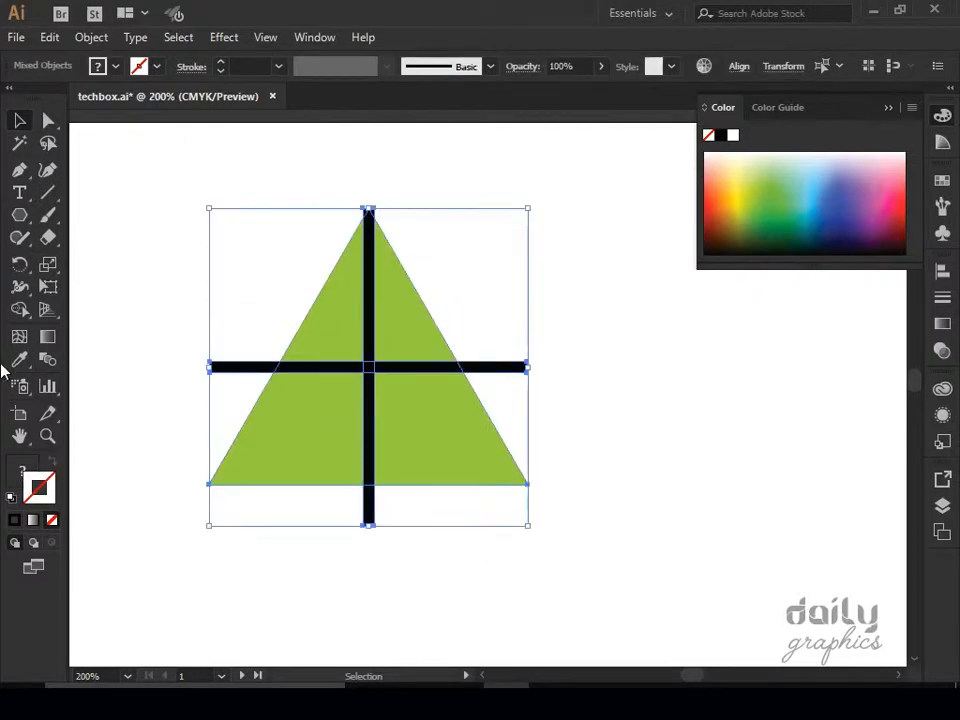
left_click(33, 309)
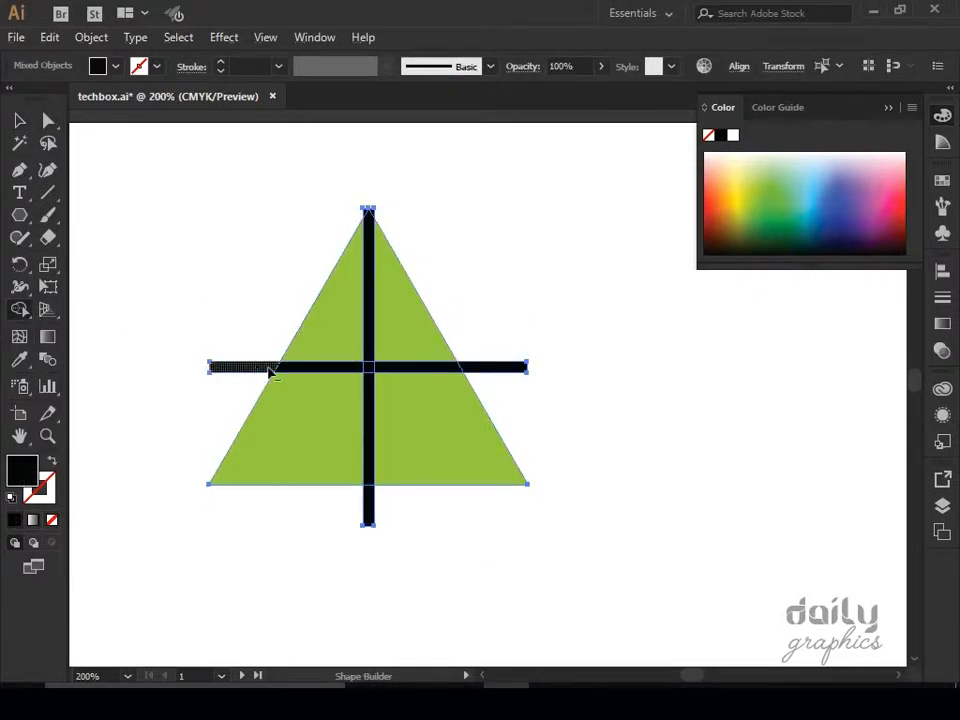
left_click_drag(358, 375, 481, 372)
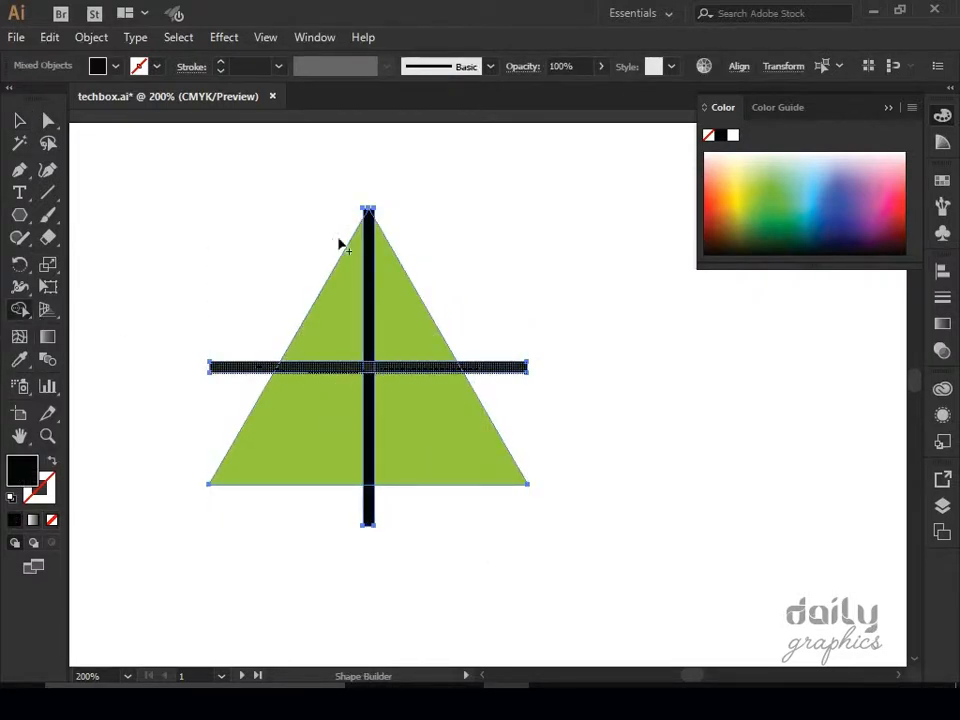
left_click(372, 250, "alt")
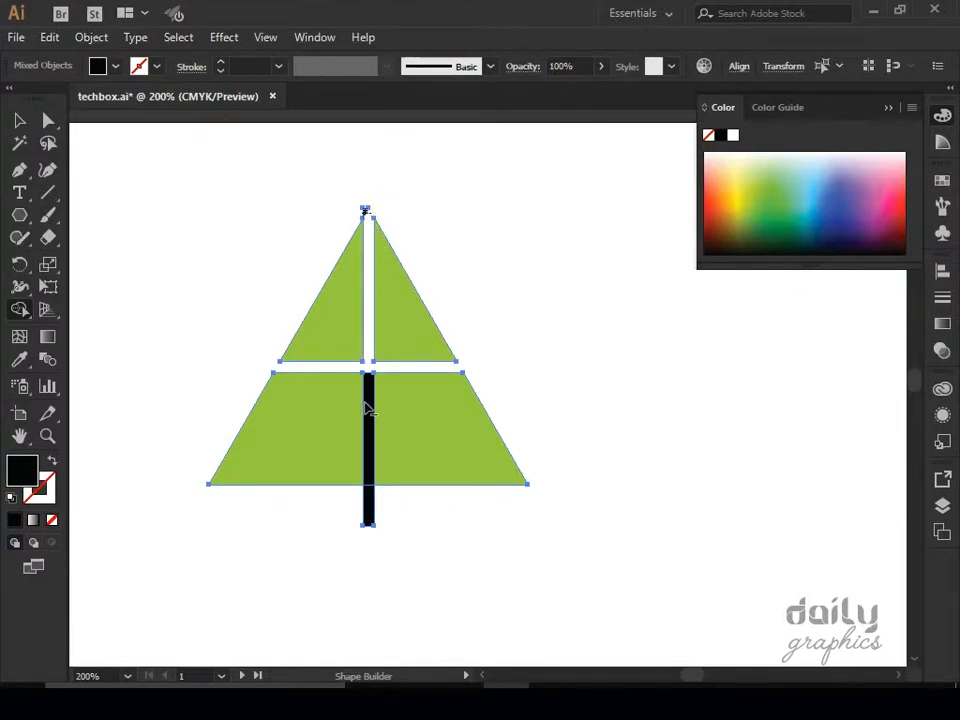
left_click(374, 526, "alt")
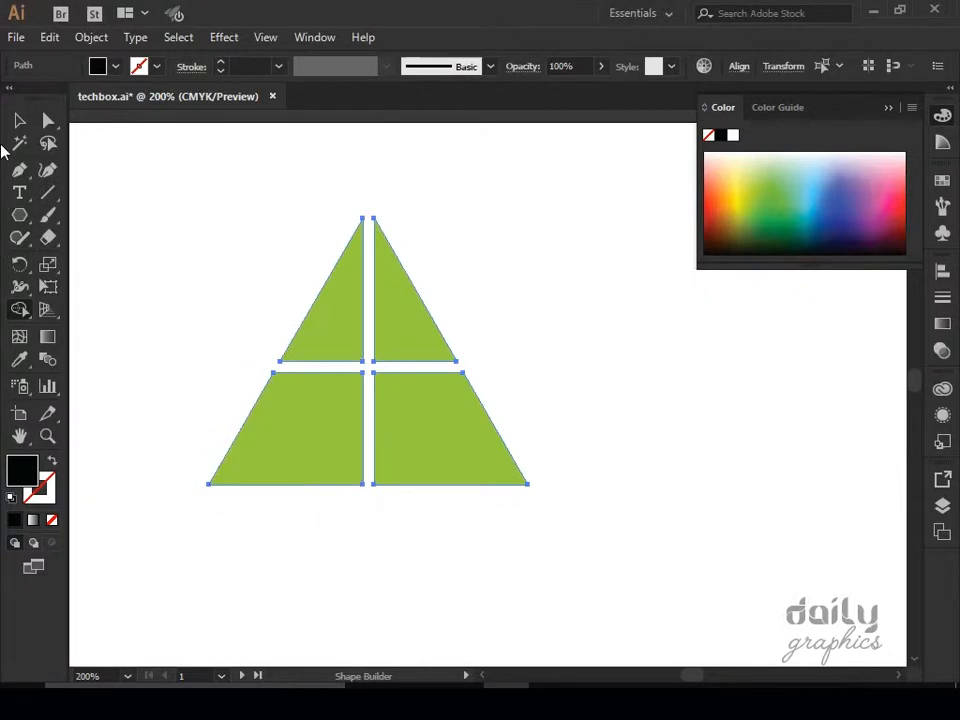
Step: Round all corners of the four green pieces to the maximum radius, turning the two upper pieces into circles
left_click(19, 120)
left_click(128, 272)
left_click_drag(169, 212, 458, 514)
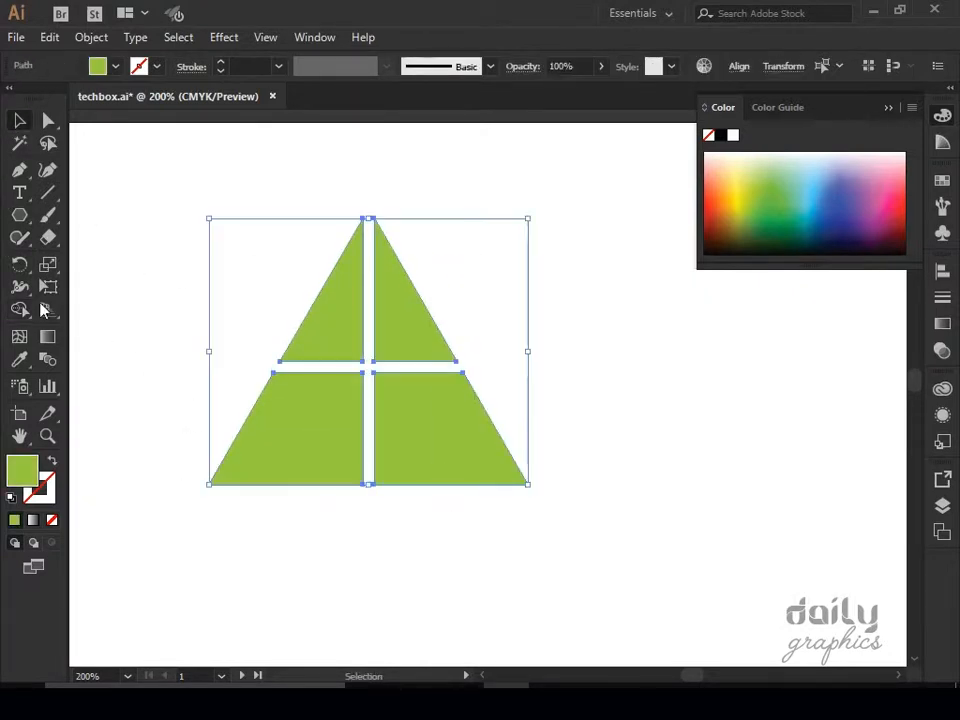
left_click(47, 121)
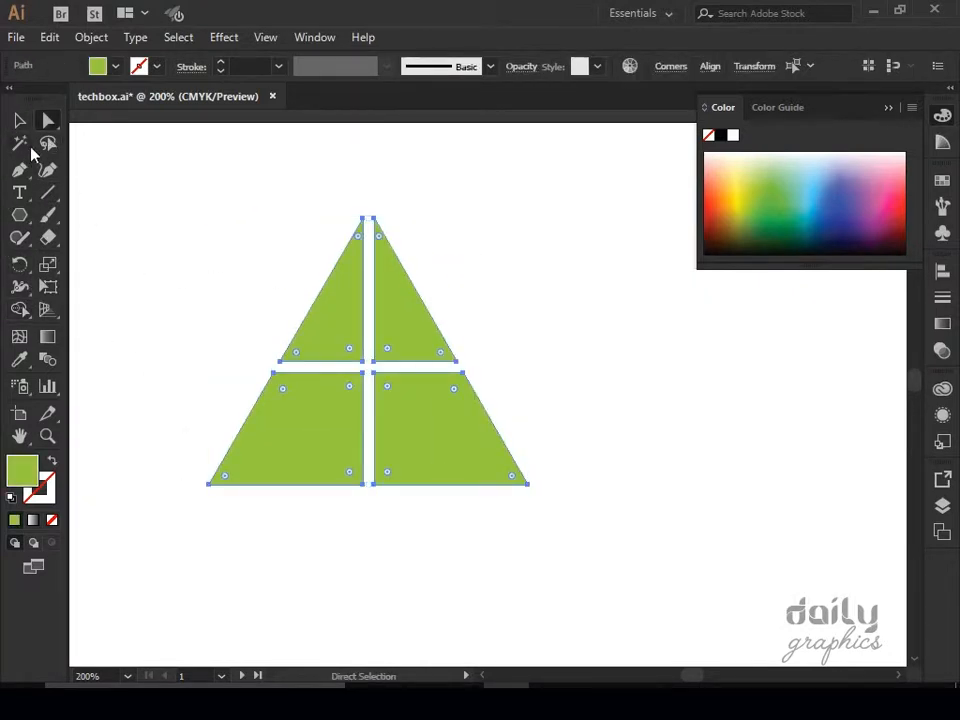
left_click(50, 127)
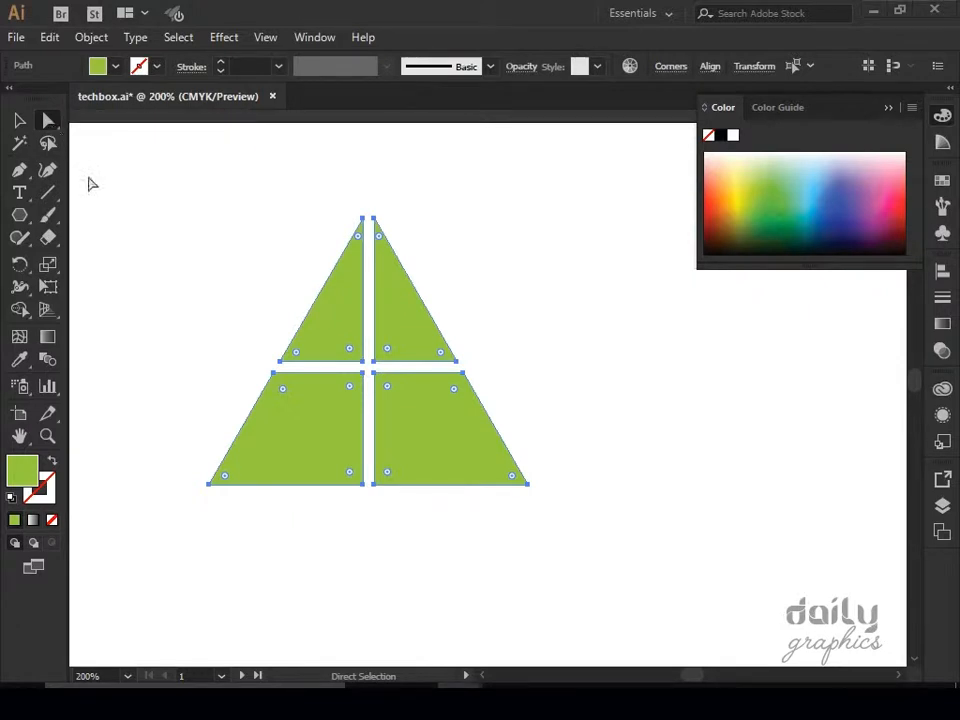
left_click_drag(360, 238, 356, 594)
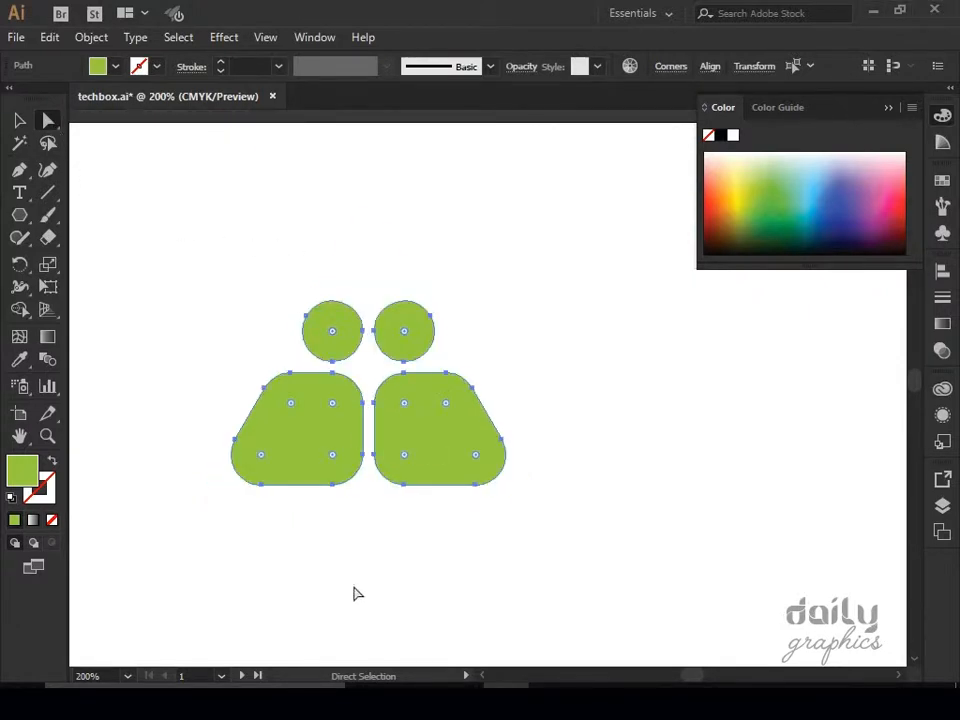
Step: Try reshaping the two upper circles by changing the rounding of their corners, and undo the change
left_click(342, 568)
left_click_drag(229, 251, 433, 336)
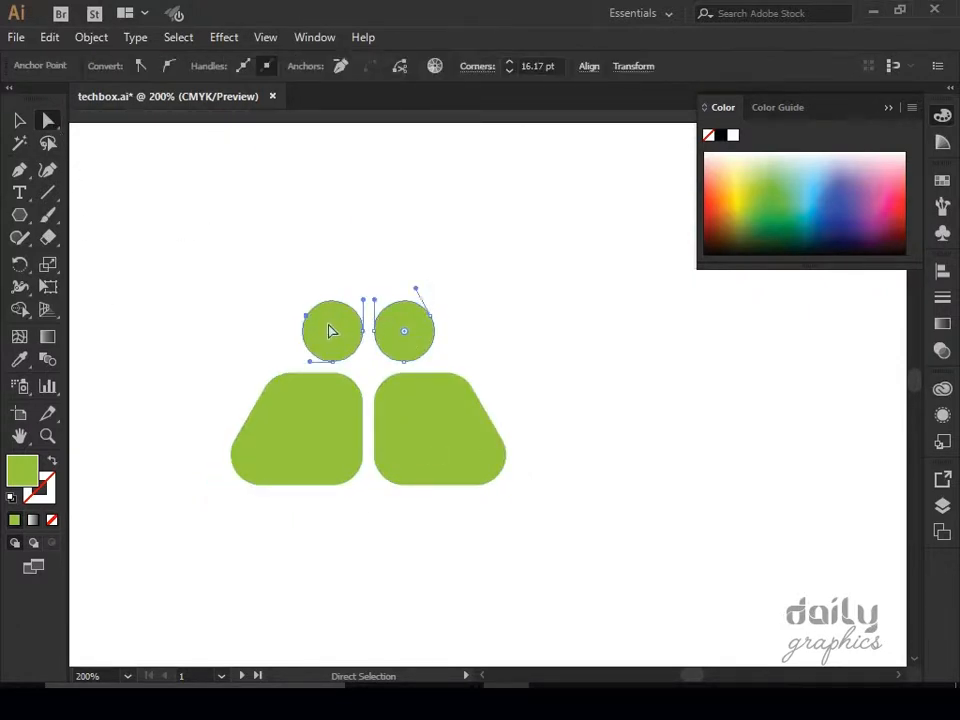
left_click_drag(332, 334, 336, 373)
left_click(263, 279)
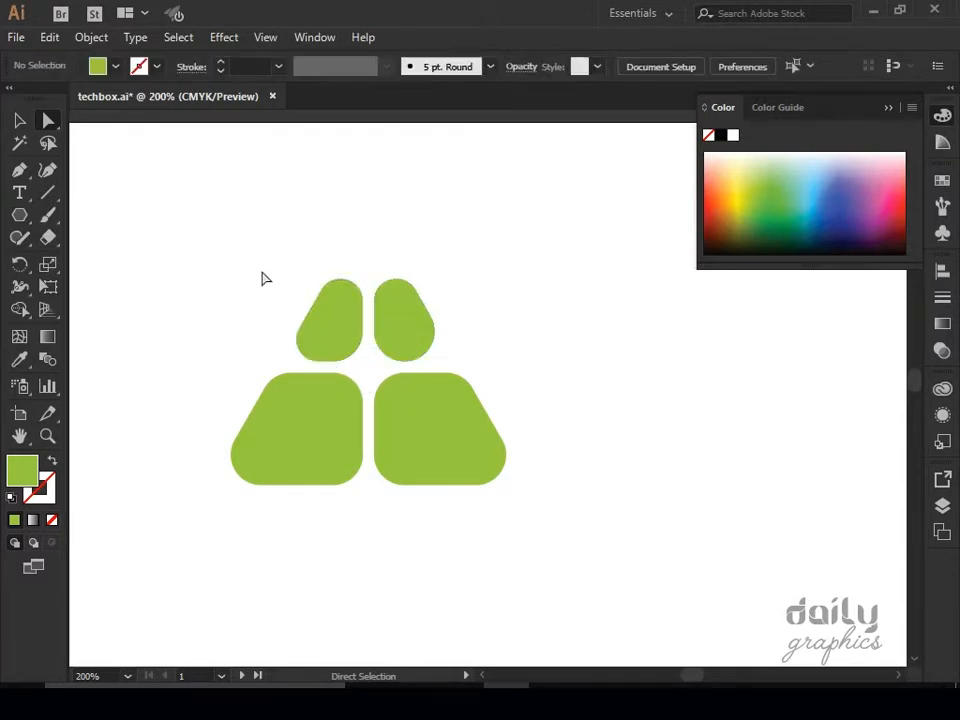
key("ctrl+z")
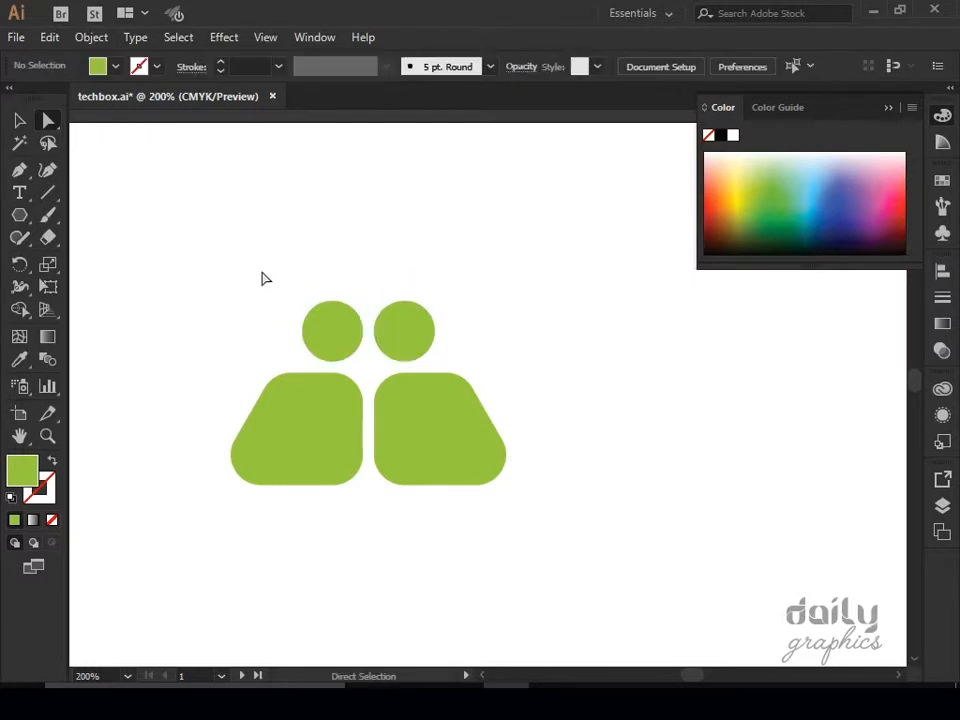
Step: Reduce the corner rounding of the two upper circles so they become tapered pieces with soft corners
left_click_drag(253, 244, 538, 373)
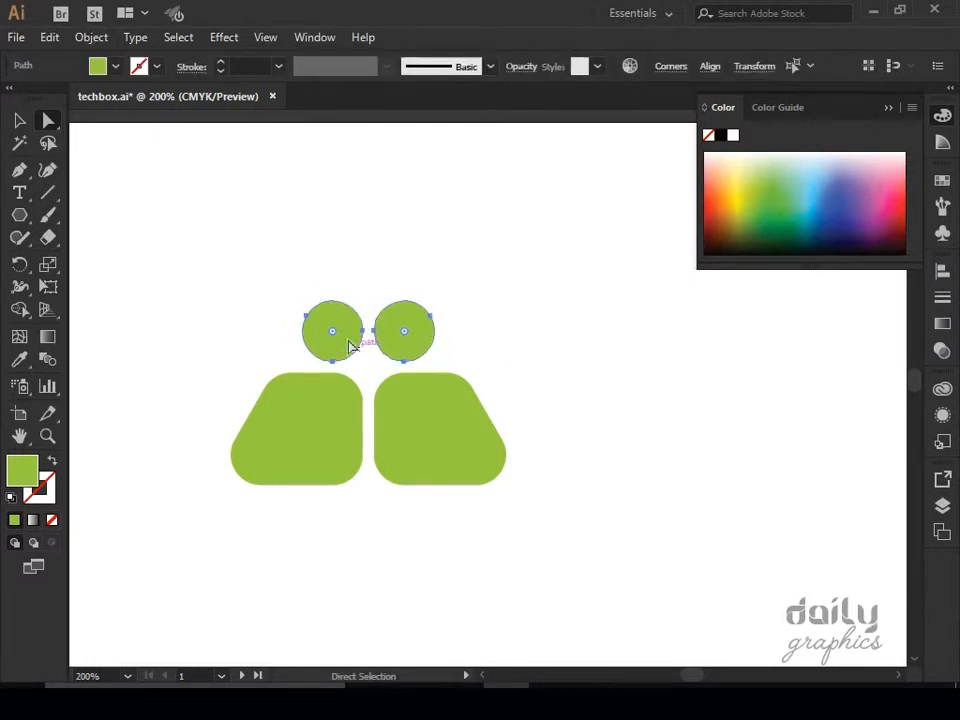
left_click_drag(332, 335, 323, 362)
left_click(248, 302)
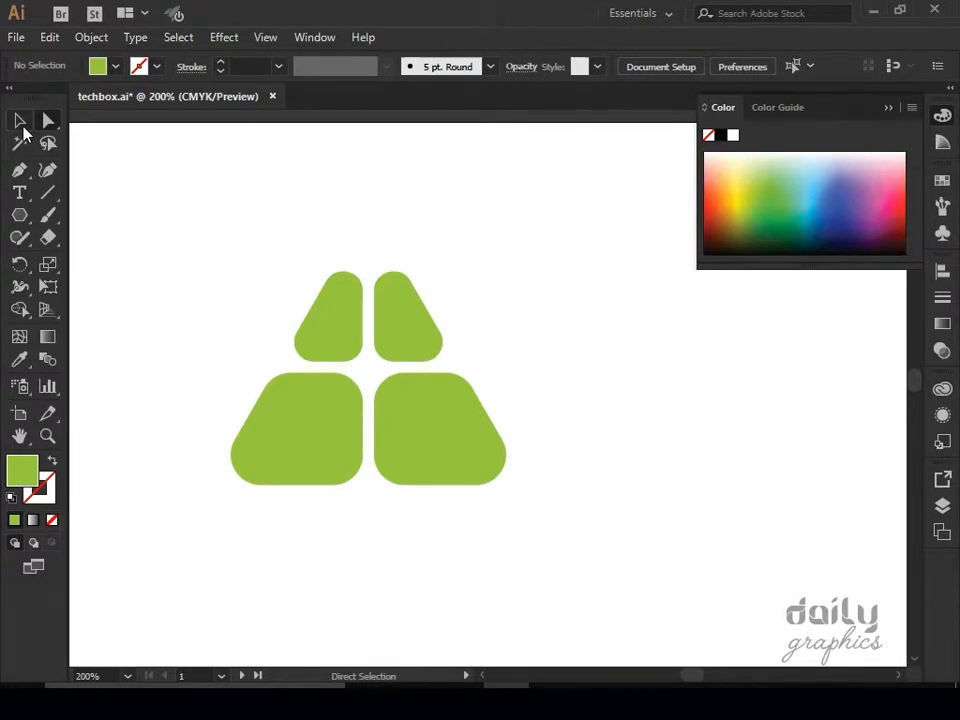
Step: Reflect all four green pieces across the horizontal axis, turning the triangle upside down
left_click(20, 121)
left_click_drag(177, 376, 179, 371)
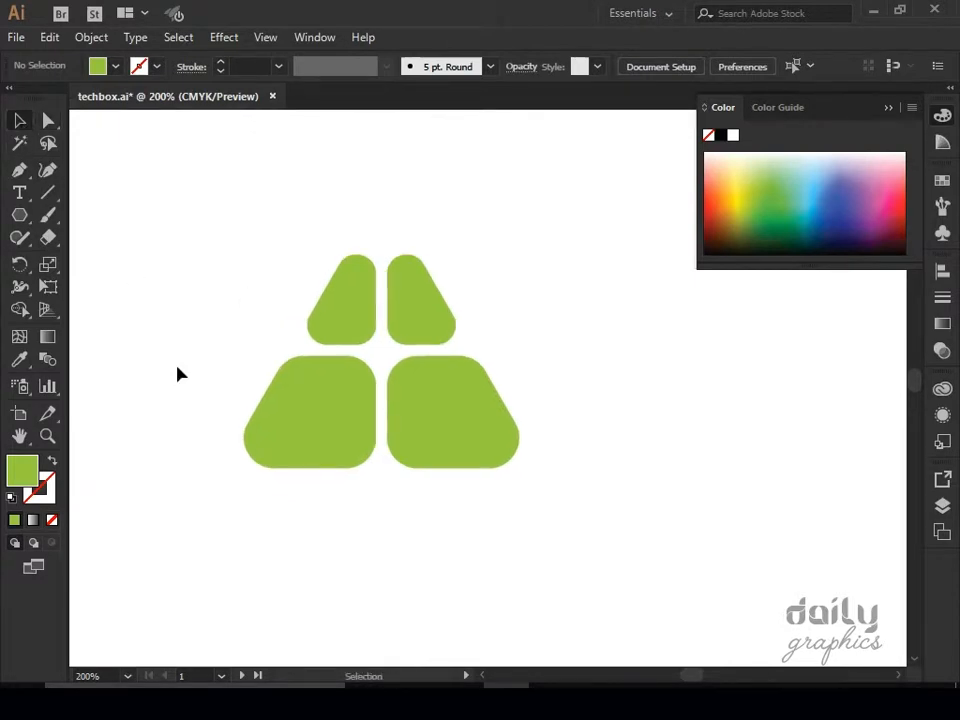
left_click_drag(197, 249, 566, 527)
mouse_move(510, 482)
left_mouse_down()
mouse_move(499, 381)
mouse_move(505, 458)
left_mouse_up()
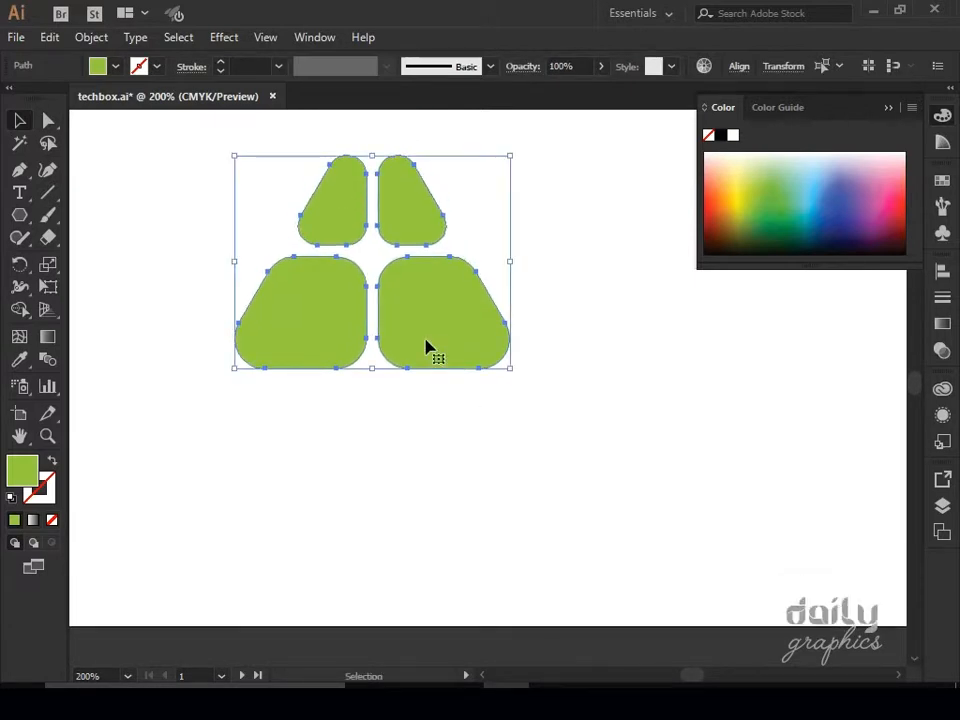
right_click(425, 346)
mouse_move(458, 572)
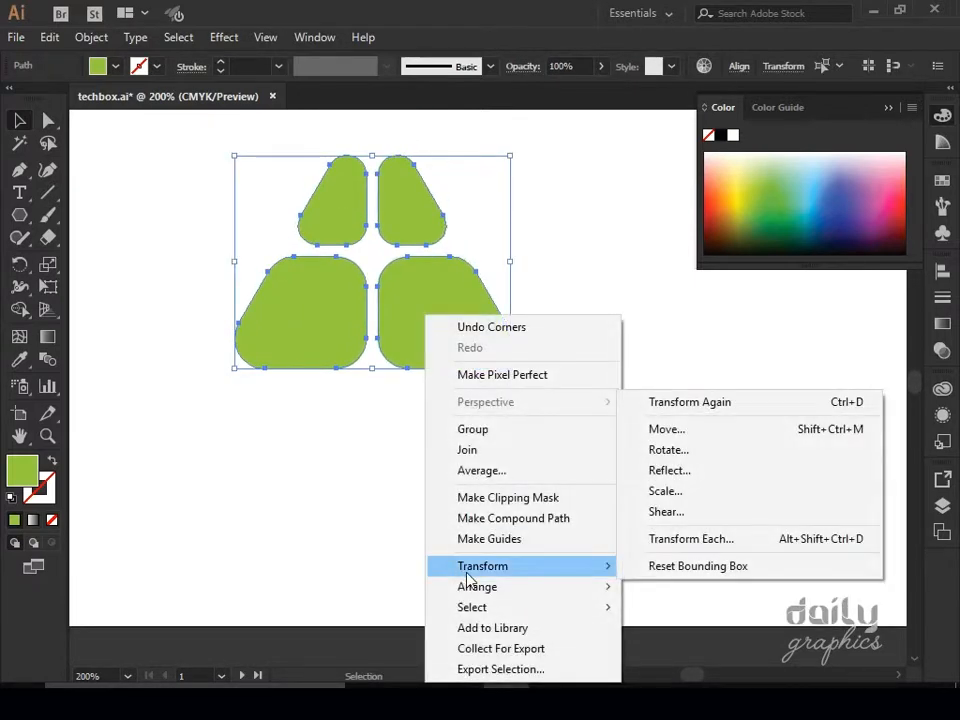
left_click(711, 472)
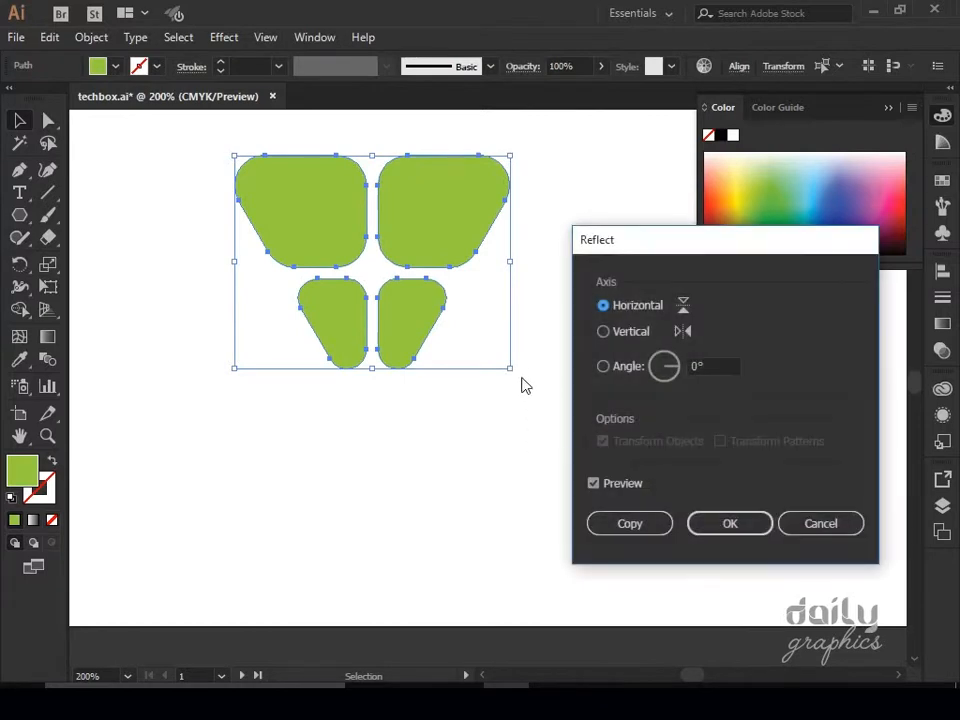
left_click(701, 527)
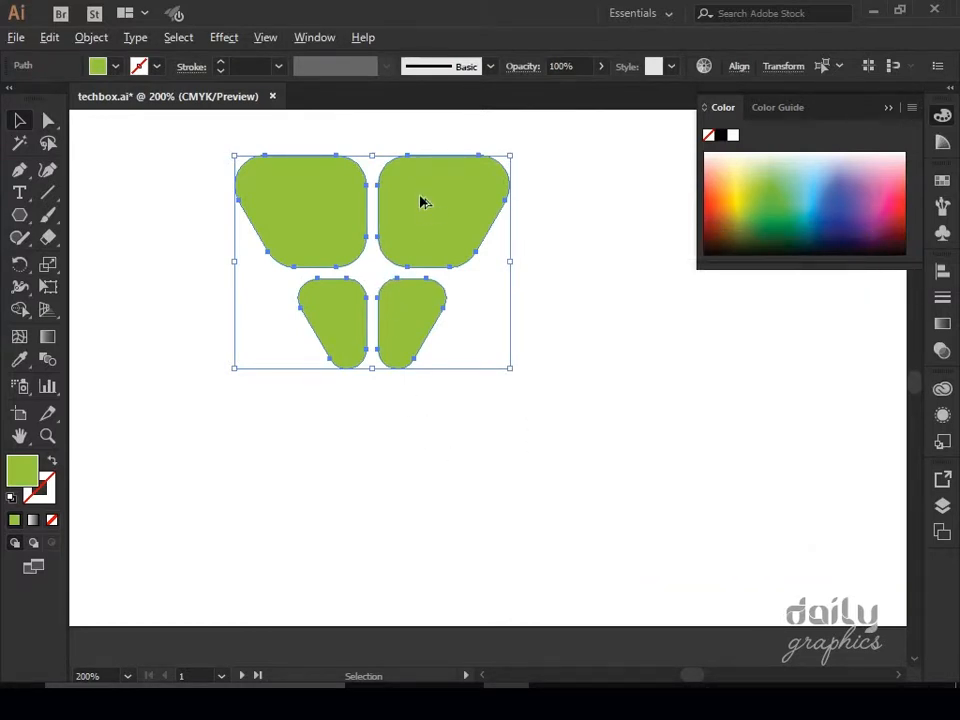
Step: Create a copy of the four upside-down pieces reflected across the horizontal axis
left_click_drag(421, 273, 427, 453)
key("ctrl+z")
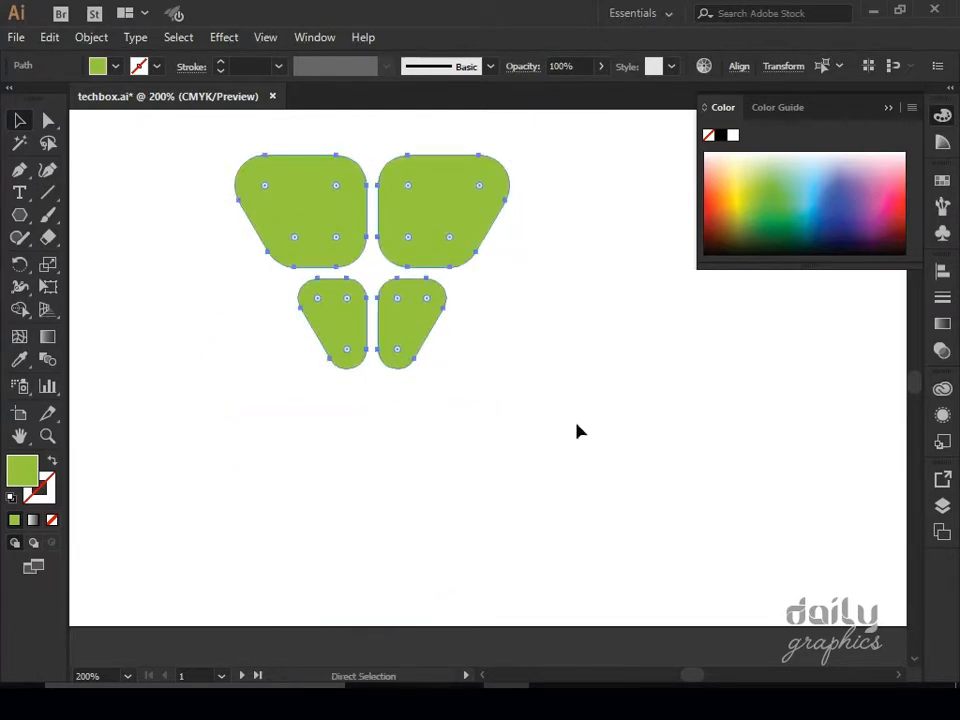
right_click(297, 220)
mouse_move(416, 470)
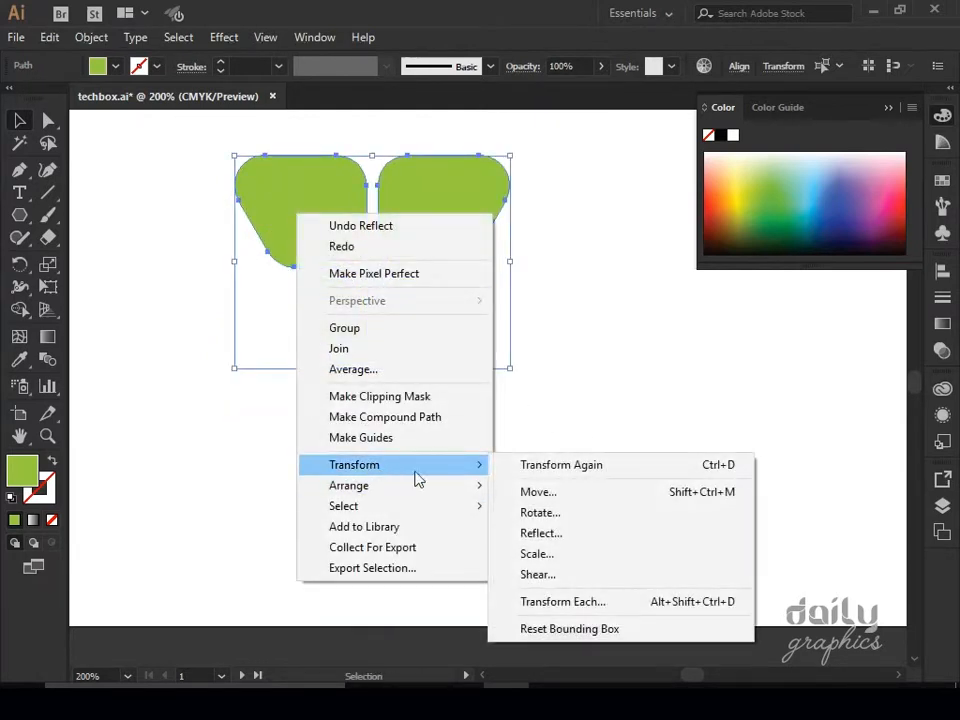
left_click(560, 537)
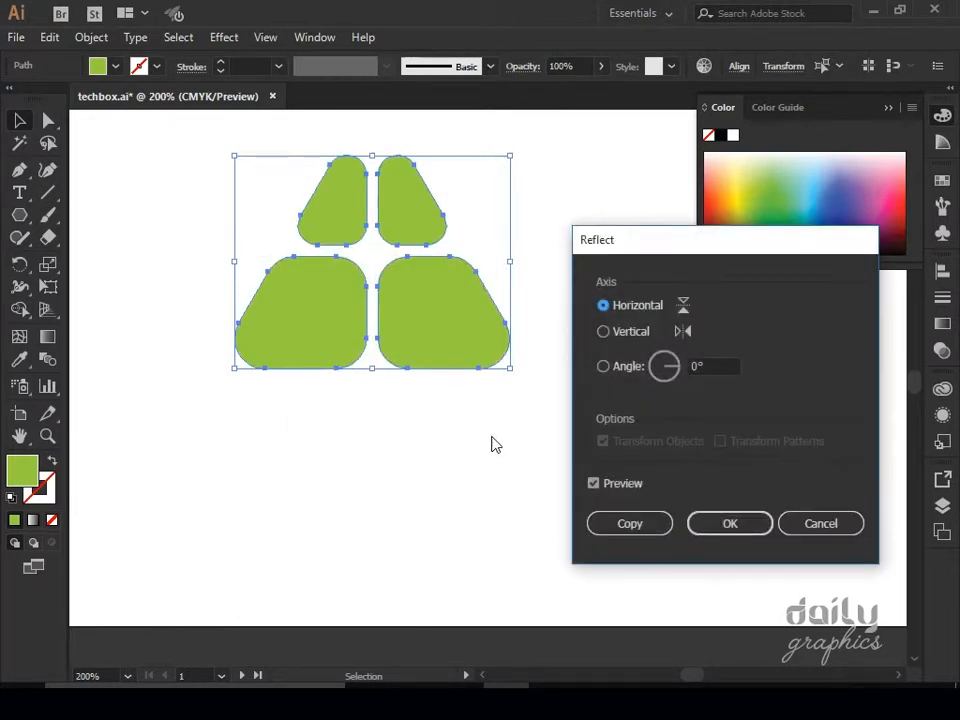
left_click(629, 524)
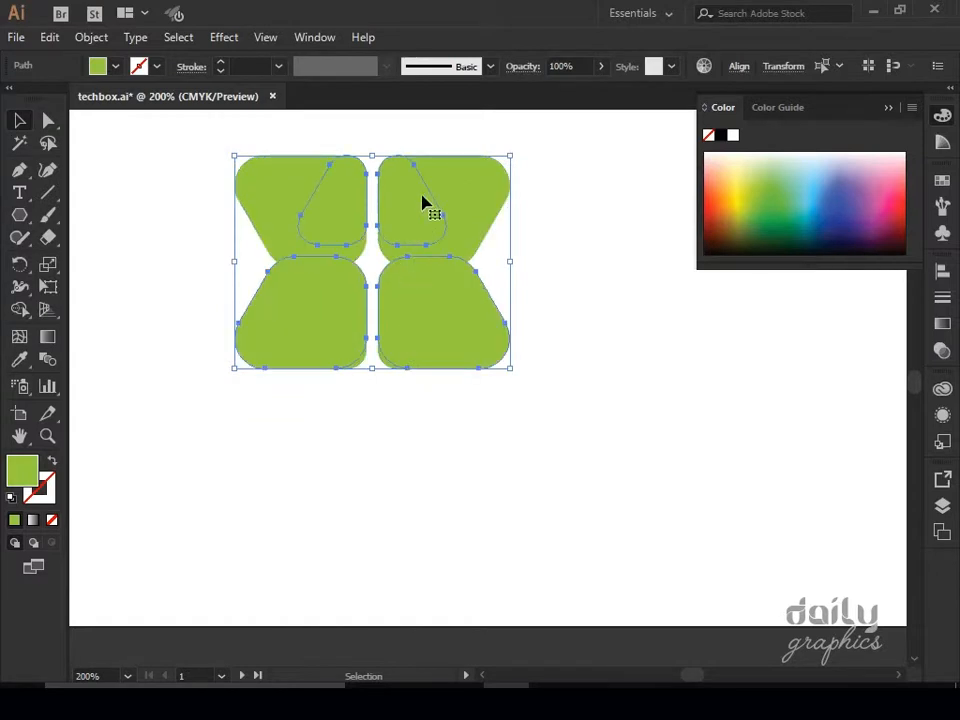
Step: Place a copy of the upright pieces above the upside-down set so that their wide sides face each other
left_click_drag(418, 206, 400, 156)
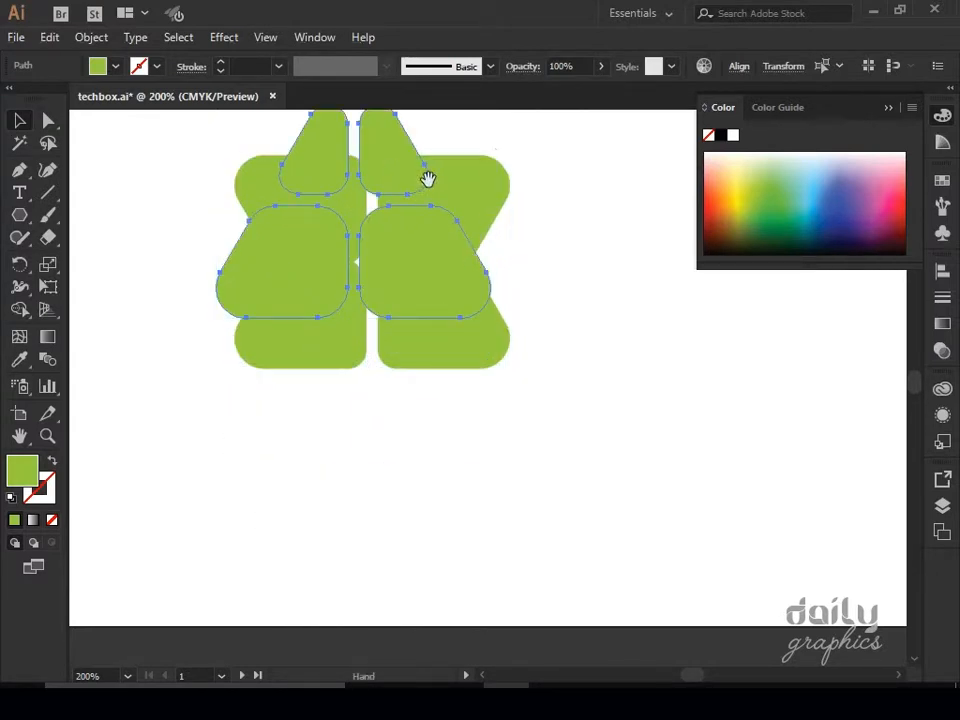
scroll(379, 448, "up", 5)
left_click_drag(349, 435, 367, 264)
left_click(580, 543)
key("space")
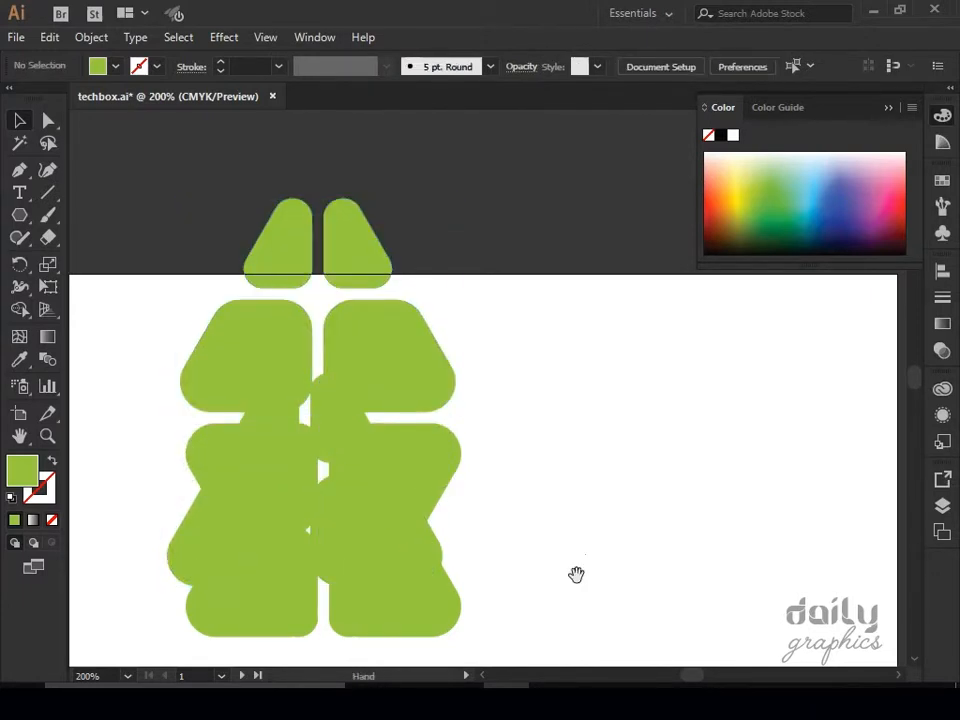
left_click_drag(576, 574, 574, 555)
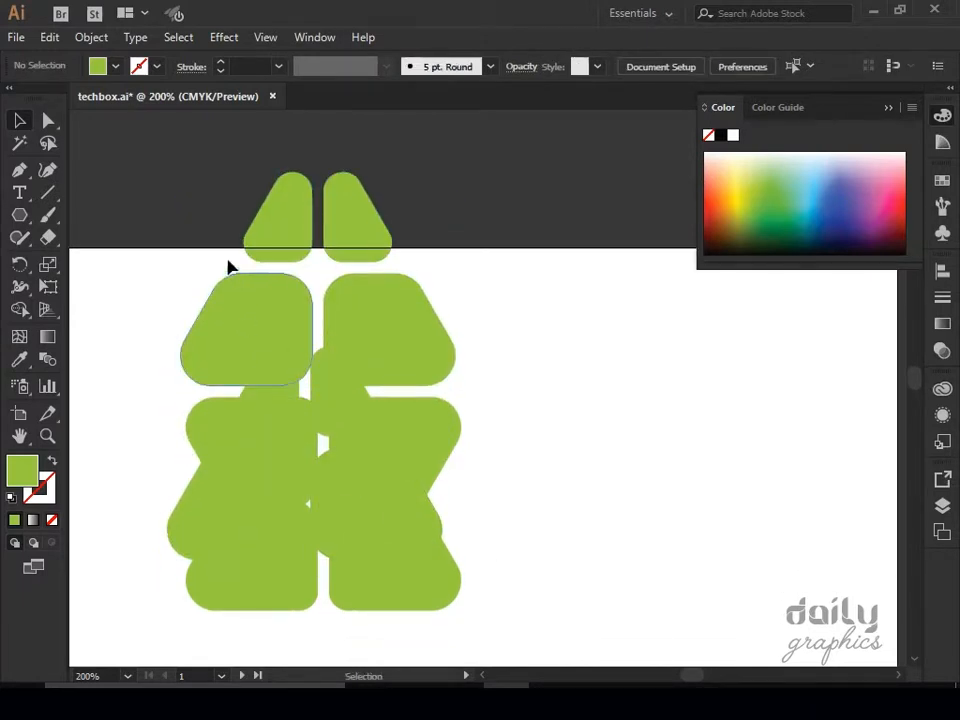
Step: Delete the leftover duplicate pieces overlapping the lower set, leaving eight separate green pieces
left_click_drag(240, 476, 370, 557)
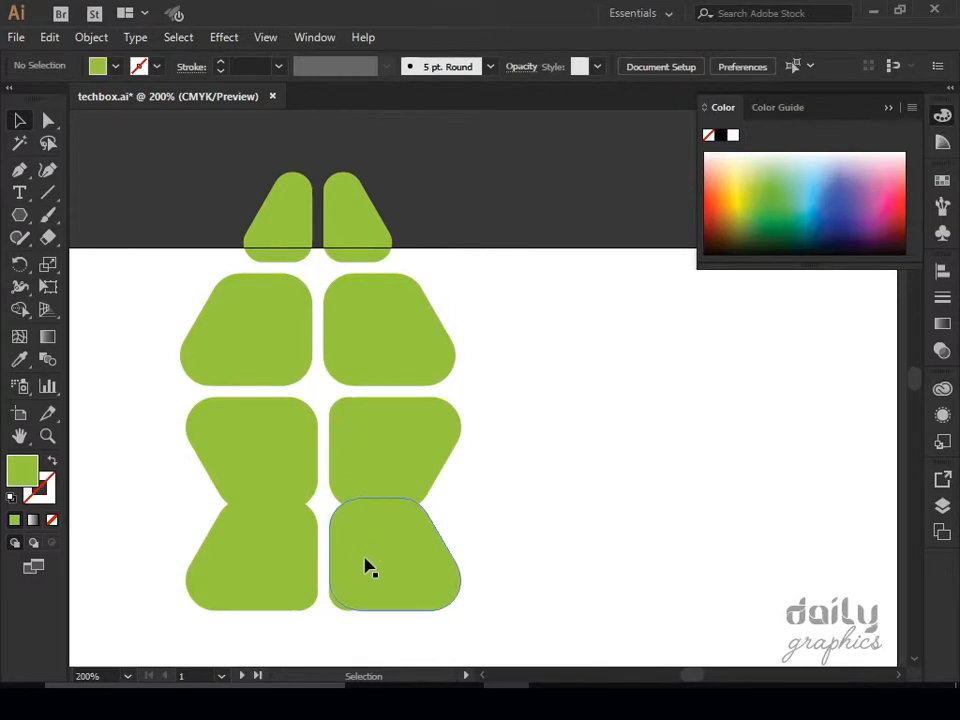
key("Delete")
left_click(250, 567)
key("Delete")
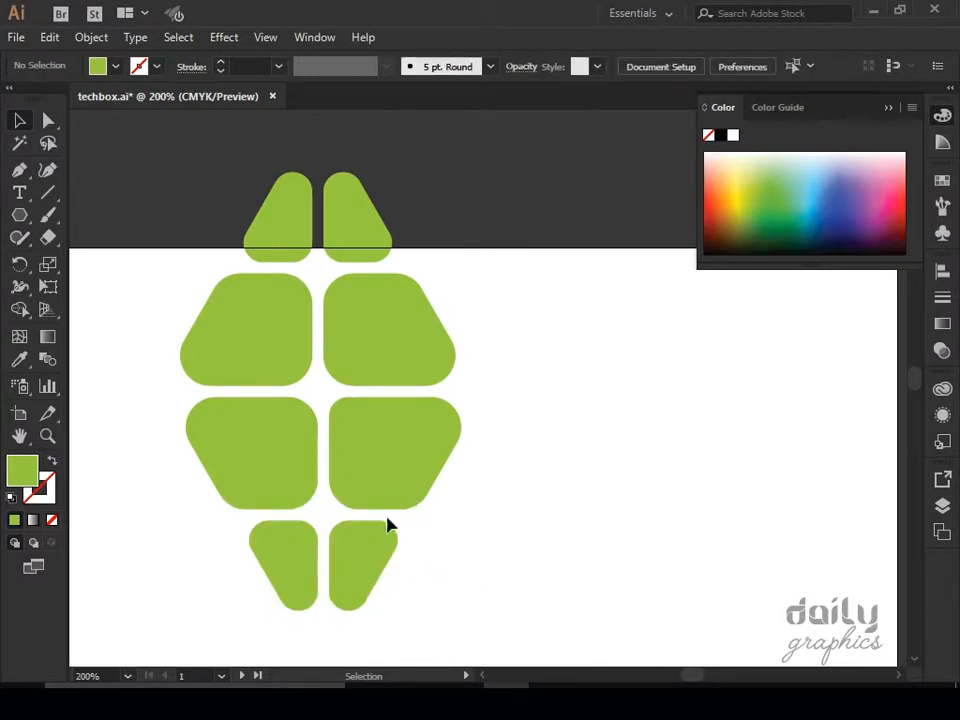
left_click_drag(107, 161, 459, 572)
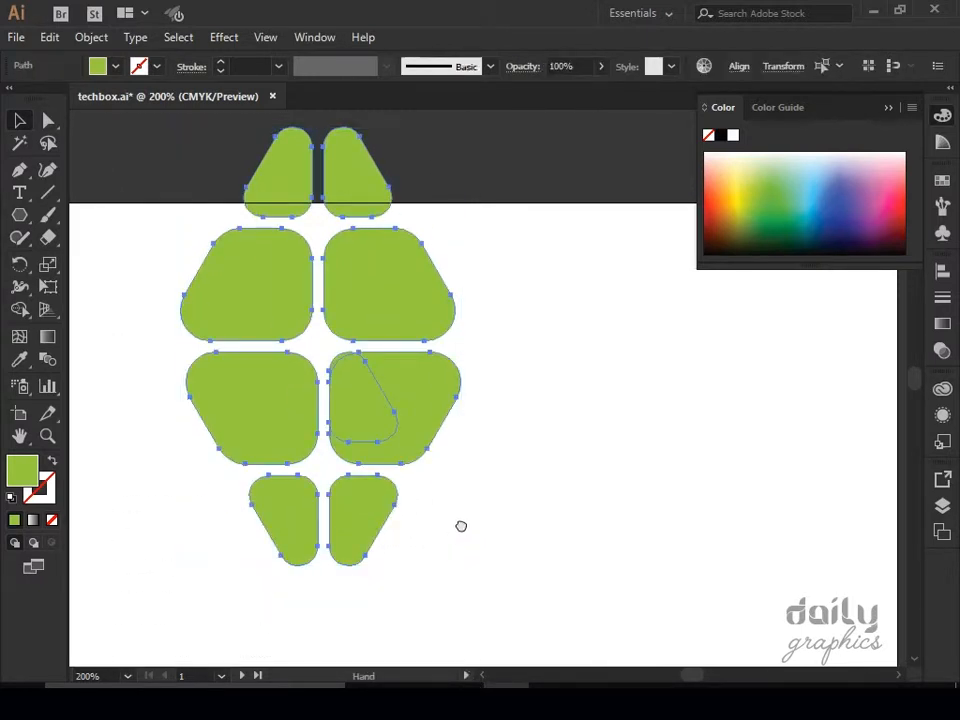
left_click_drag(461, 526, 485, 476)
left_click(538, 499)
left_click(386, 371)
key("Delete")
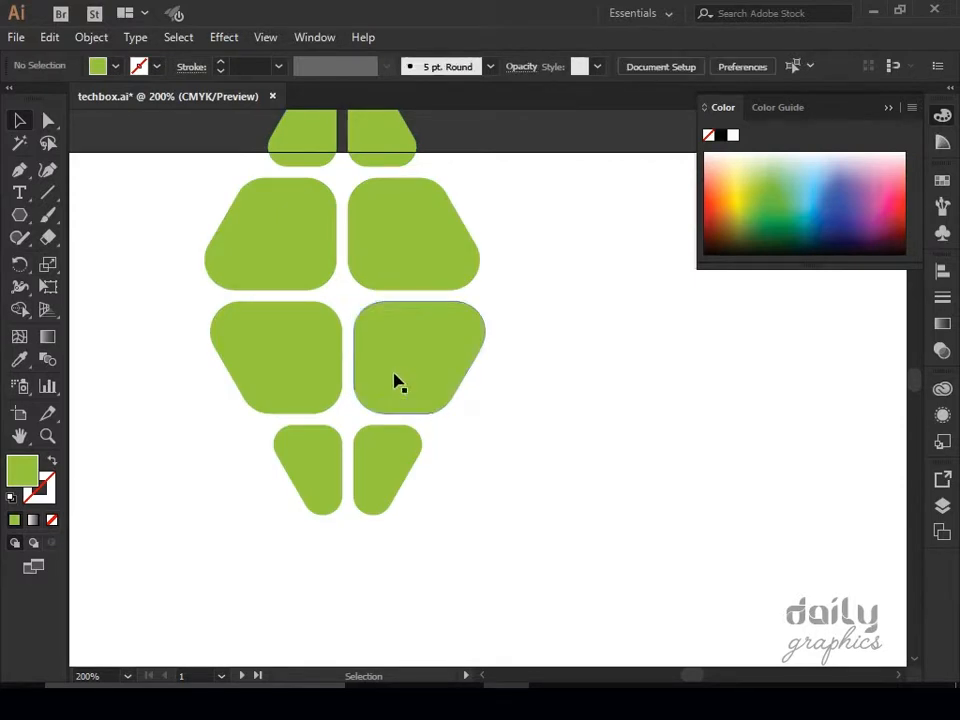
Step: Scale down the eight-piece shape and rotate it 90 degrees so that it lies horizontally
scroll(544, 371, "up", 3)
left_click_drag(106, 174, 527, 574)
left_click_drag(450, 557, 376, 491)
left_click(450, 556)
left_click_drag(461, 561, 504, 536)
left_click_drag(240, 221, 268, 471)
left_click(366, 498)
Step: Select the whole eight-piece mark and move it down towards the left side of the artboard
left_click_drag(256, 224, 688, 418)
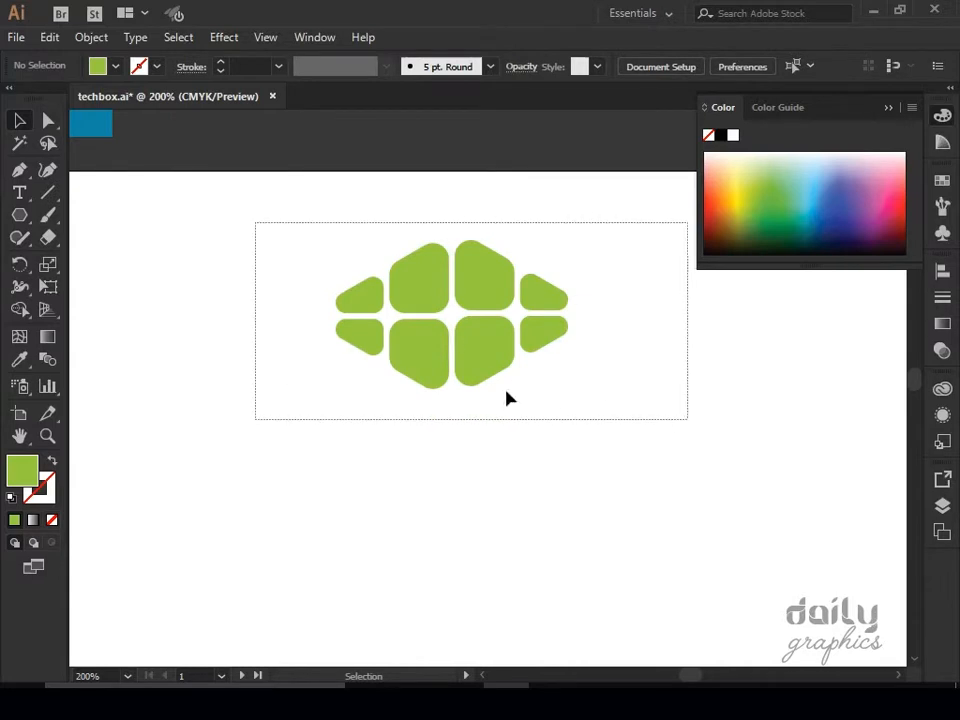
left_click_drag(494, 374, 294, 520)
left_click(311, 613)
left_click_drag(311, 613, 427, 613)
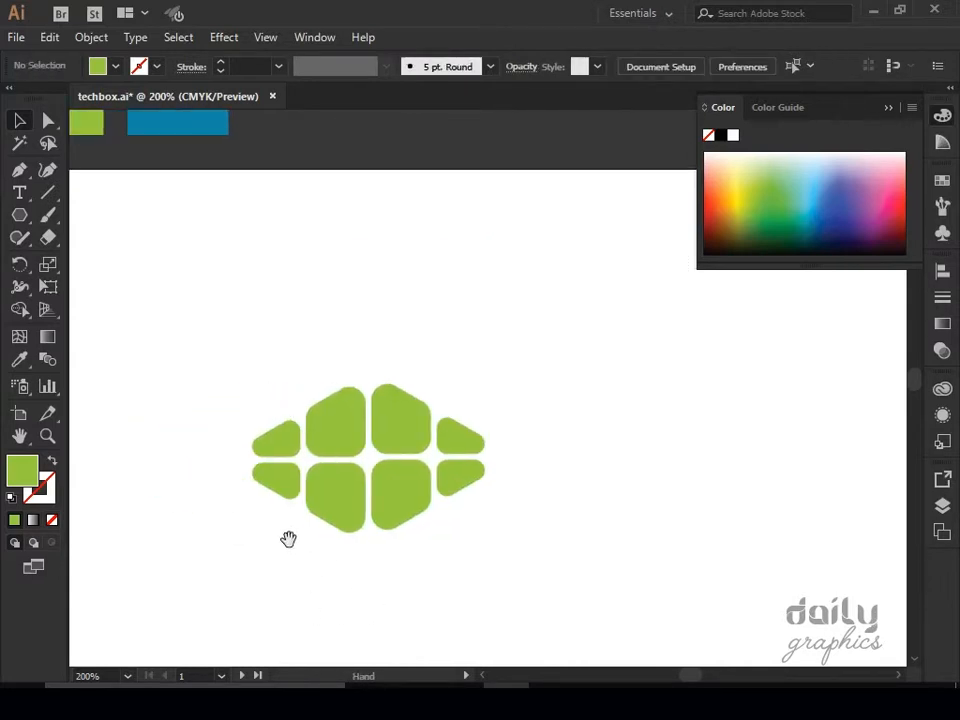
Step: Recolor the four lower pieces blue by sampling the blue square above the artboard with the Eyedropper
left_click_drag(232, 490, 315, 567)
left_click_drag(313, 418, 174, 553)
left_click_drag(289, 564, 640, 610)
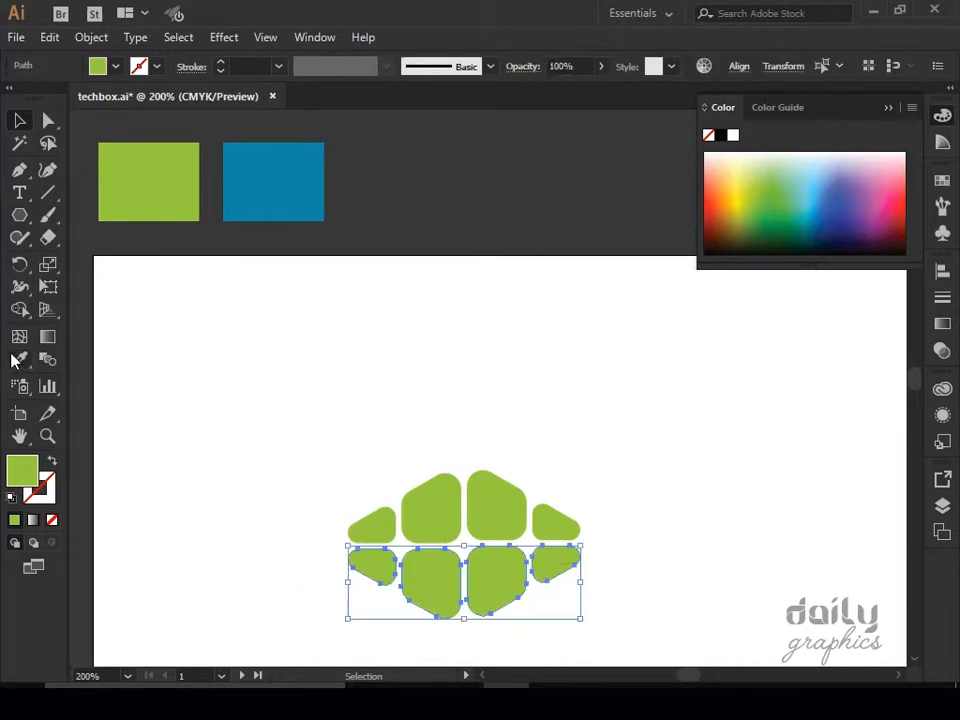
left_click(19, 358)
left_click(268, 186)
left_click(19, 120)
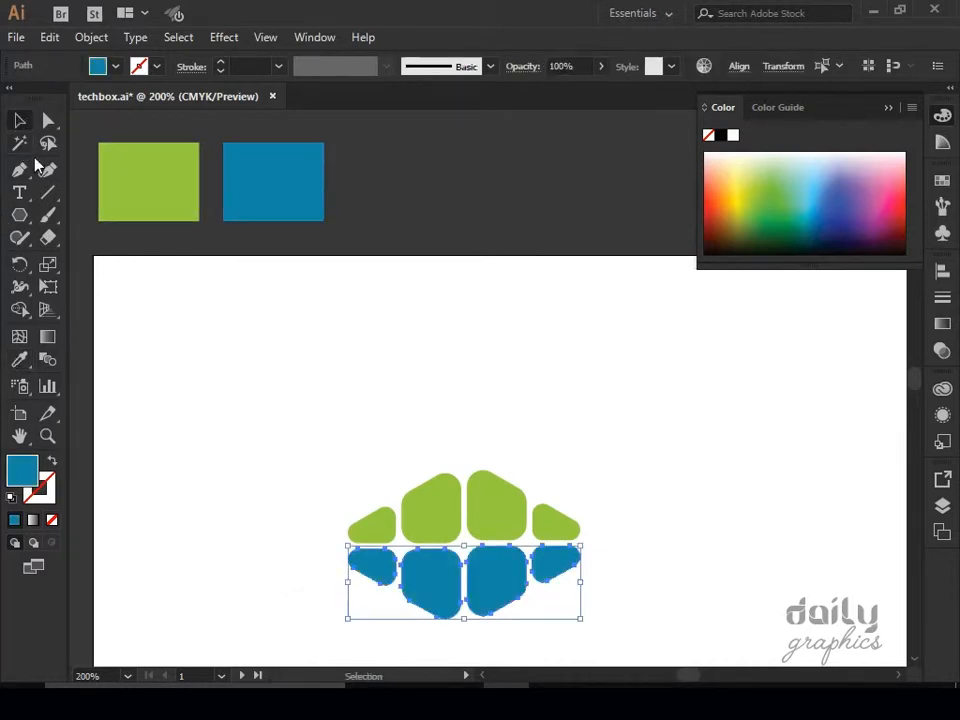
left_click(289, 510)
Step: Add the text "TECHBOX" above the mark with the Type tool
left_click_drag(289, 510, 135, 435)
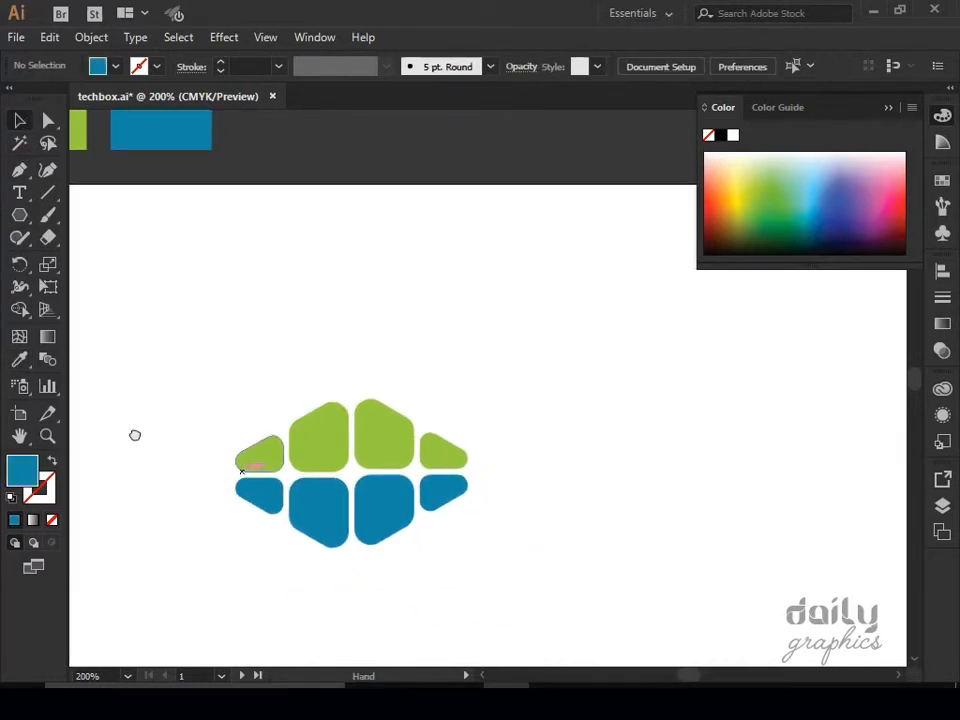
left_click_drag(221, 349, 214, 375)
left_click(19, 192)
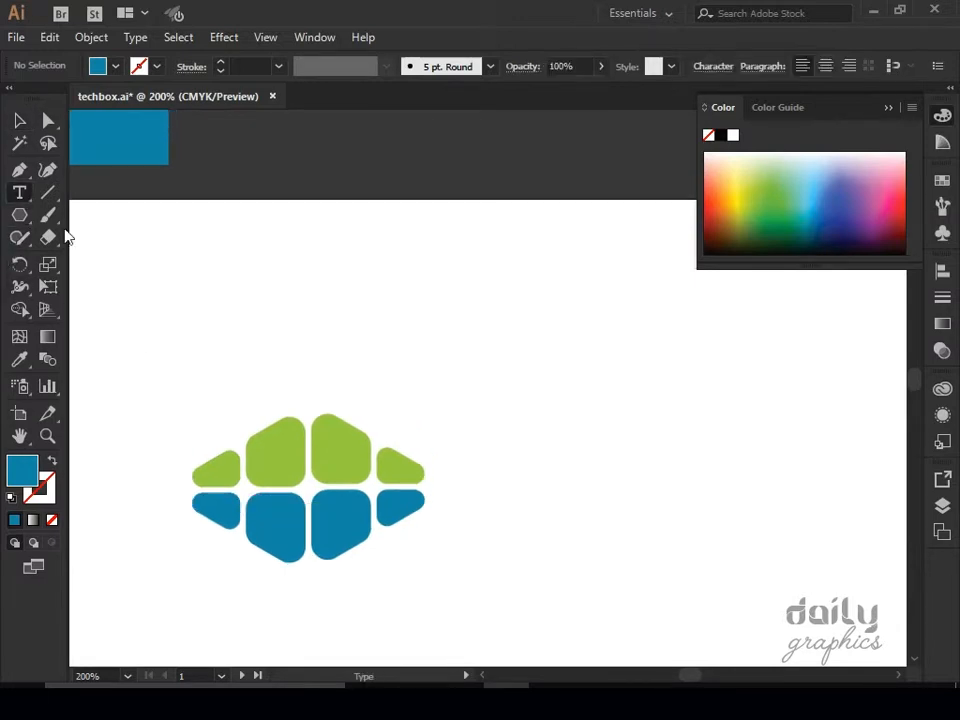
left_click(246, 297)
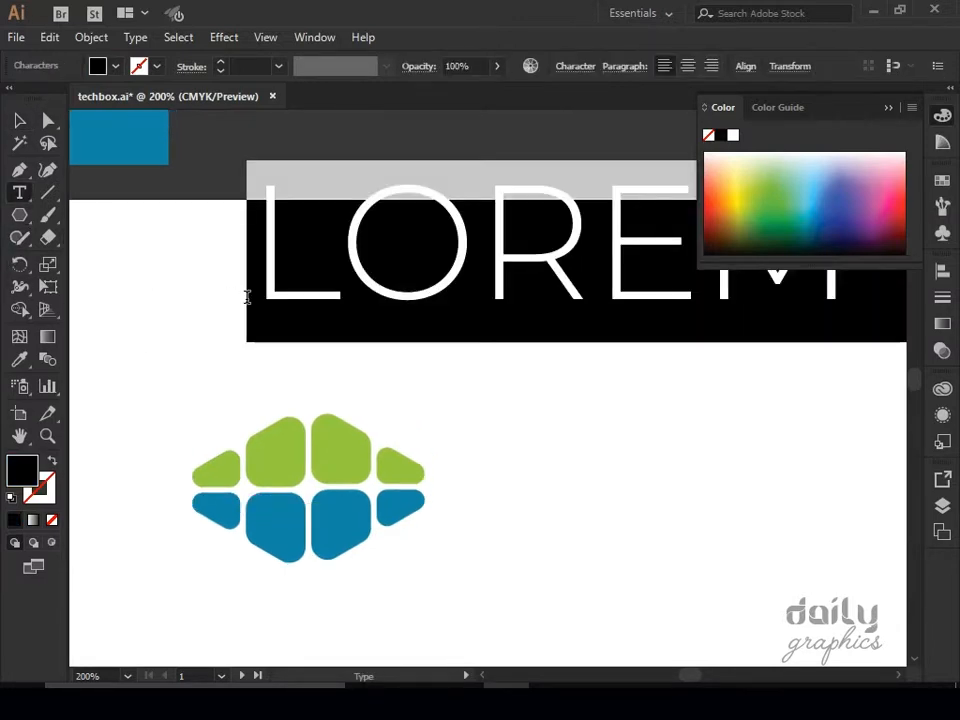
type("TECH")
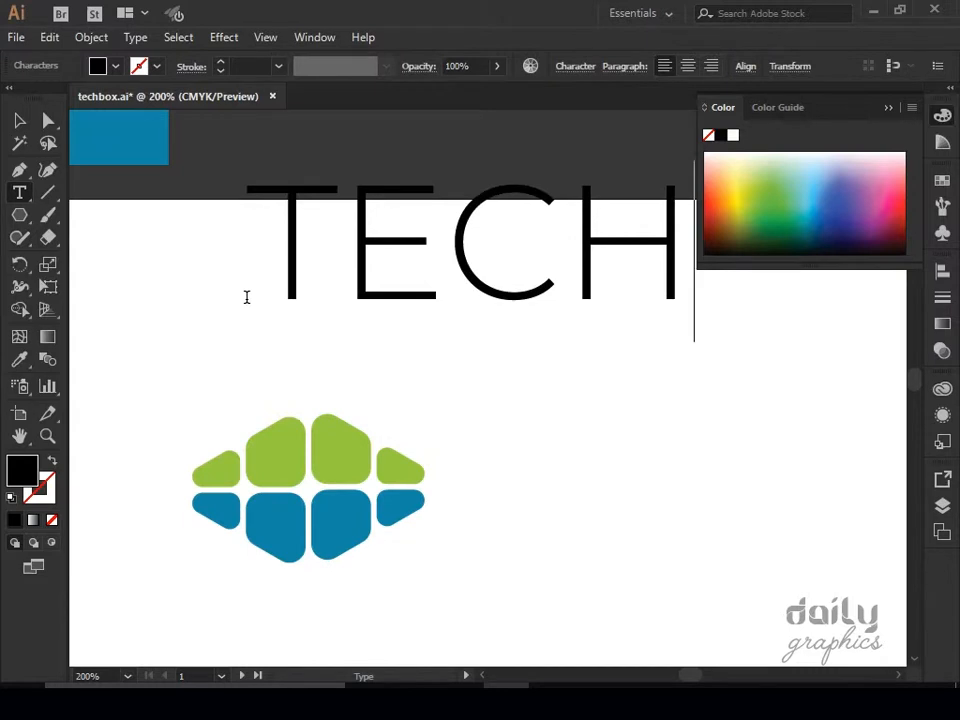
type("BO")
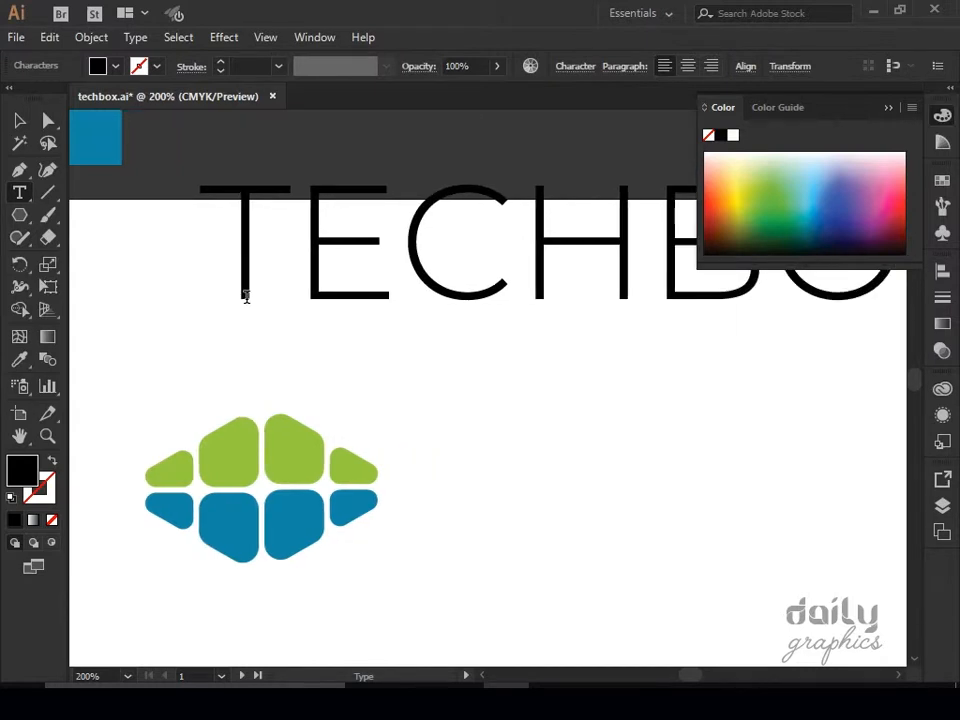
type("X")
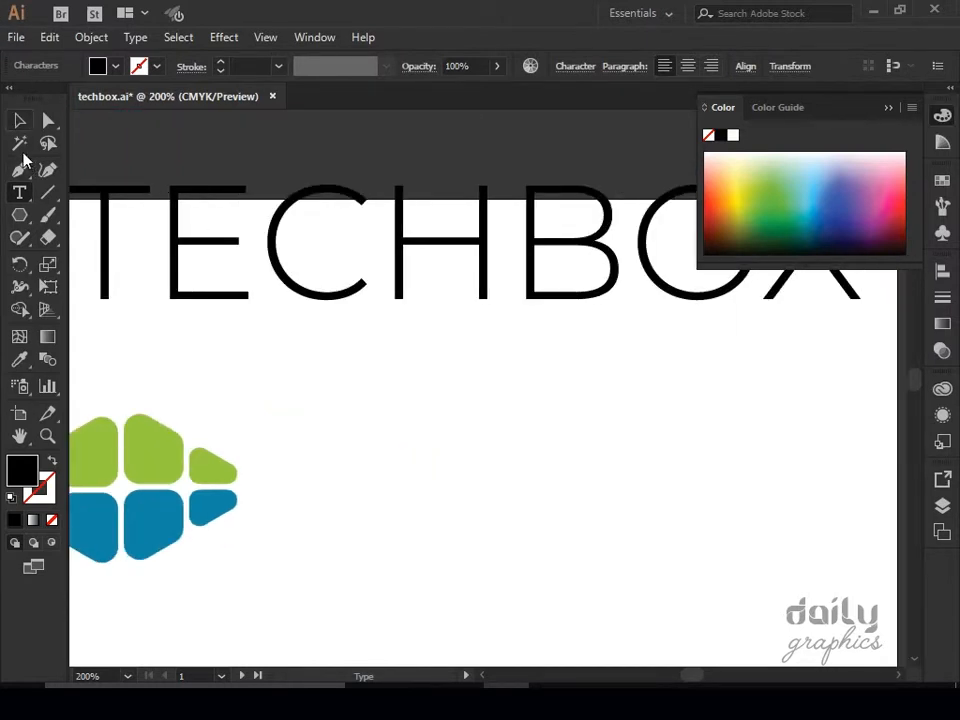
Step: Scale the TECHBOX text down proportionally to about 50 pt and place it directly to the right of the mark
left_click(19, 120)
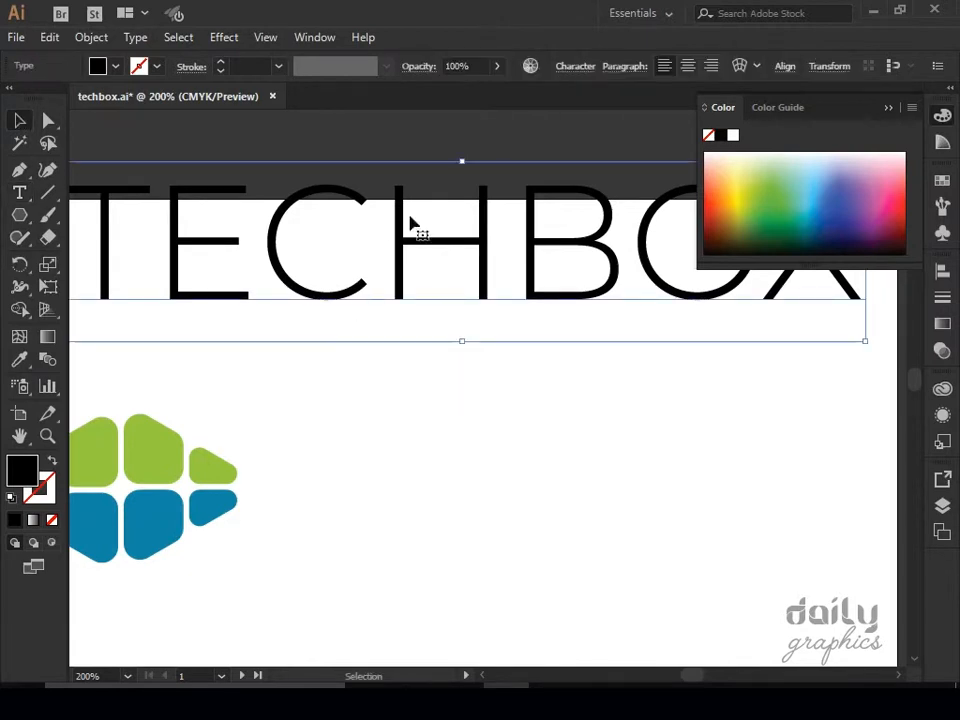
left_click_drag(462, 161, 470, 240, "shift")
left_click(508, 409)
left_click_drag(472, 288, 461, 508)
Step: Set the letters "BOX" in the TECHBOX text to the Montserrat SemiBold style
key("space")
left_click_drag(529, 604, 438, 579)
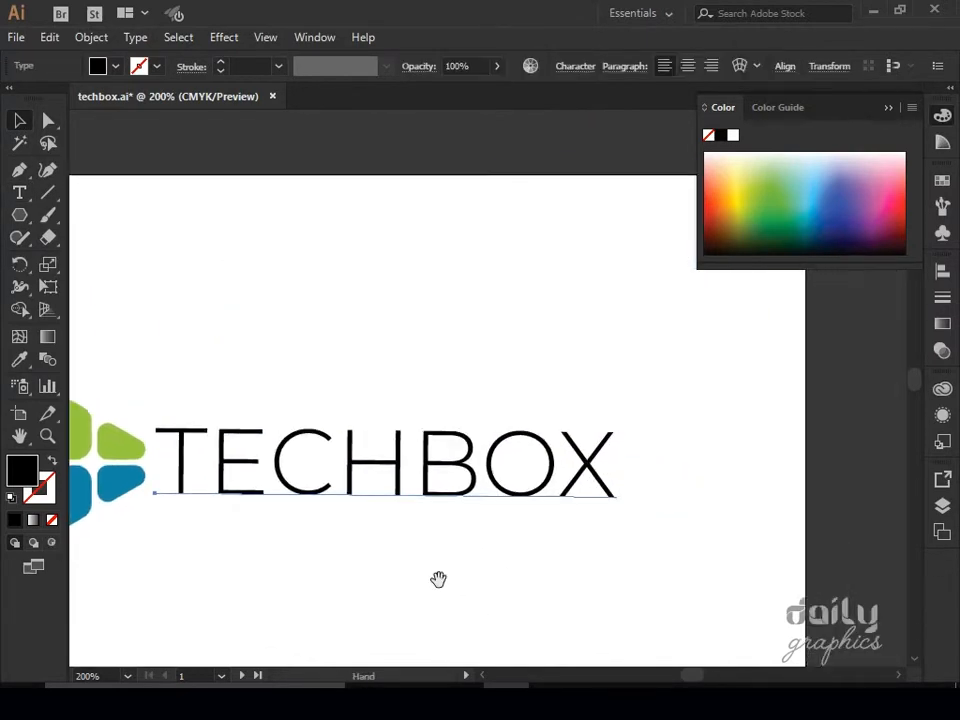
left_click(422, 470)
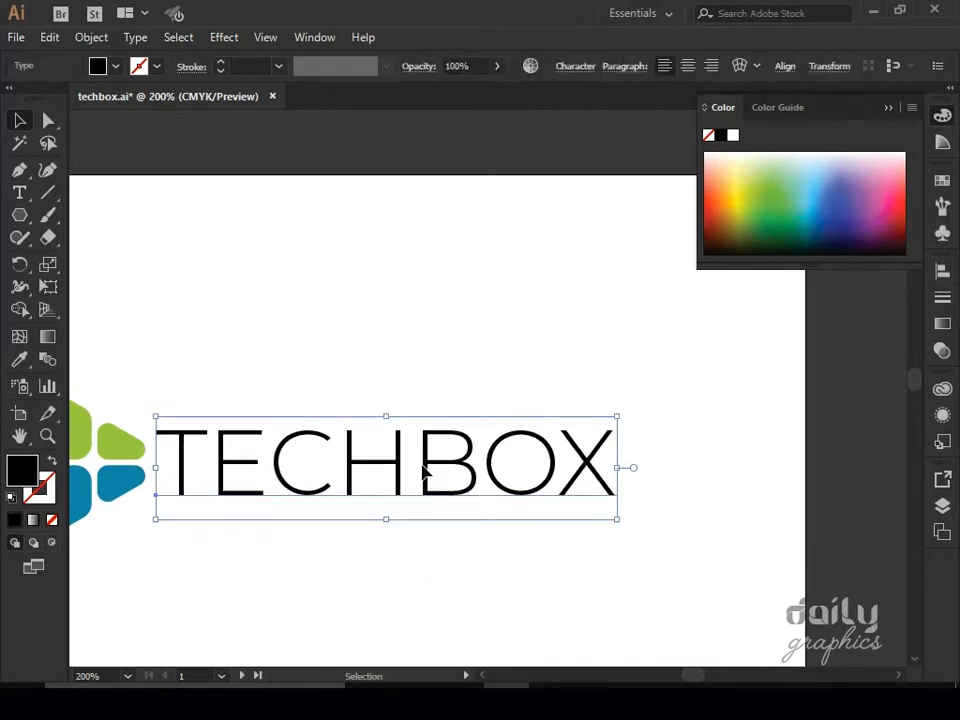
key("t")
left_click_drag(417, 449, 632, 463)
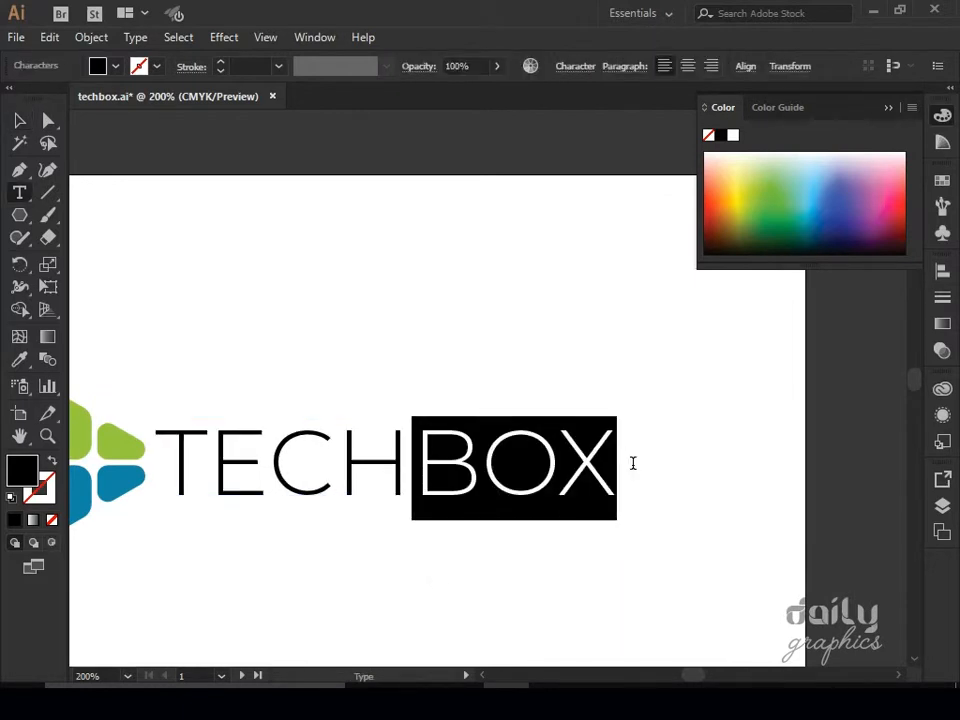
left_click(575, 66)
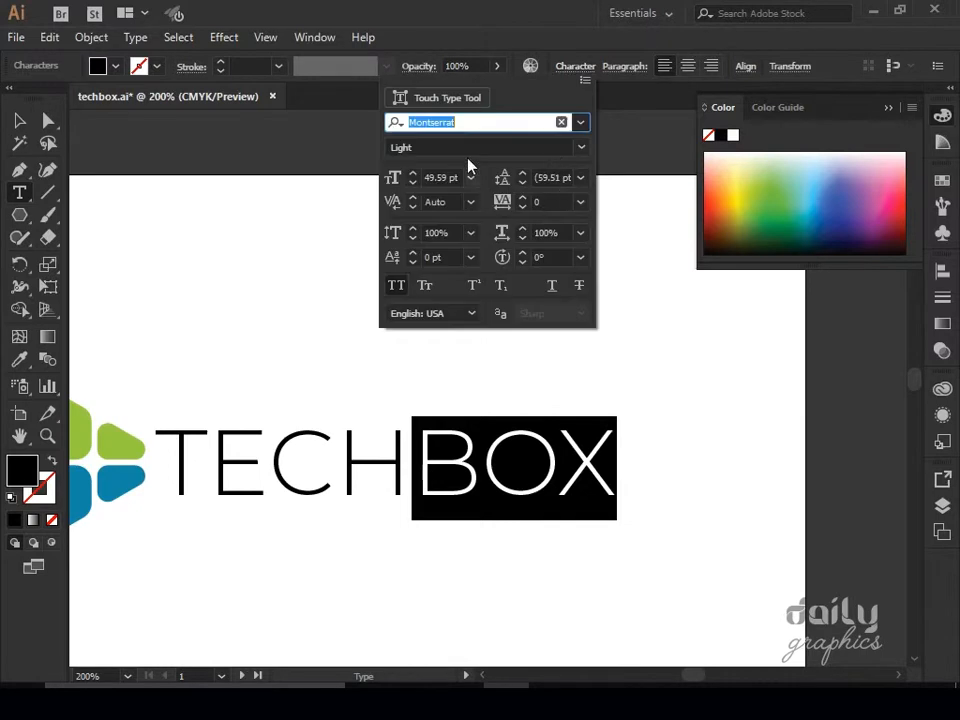
left_click(580, 148)
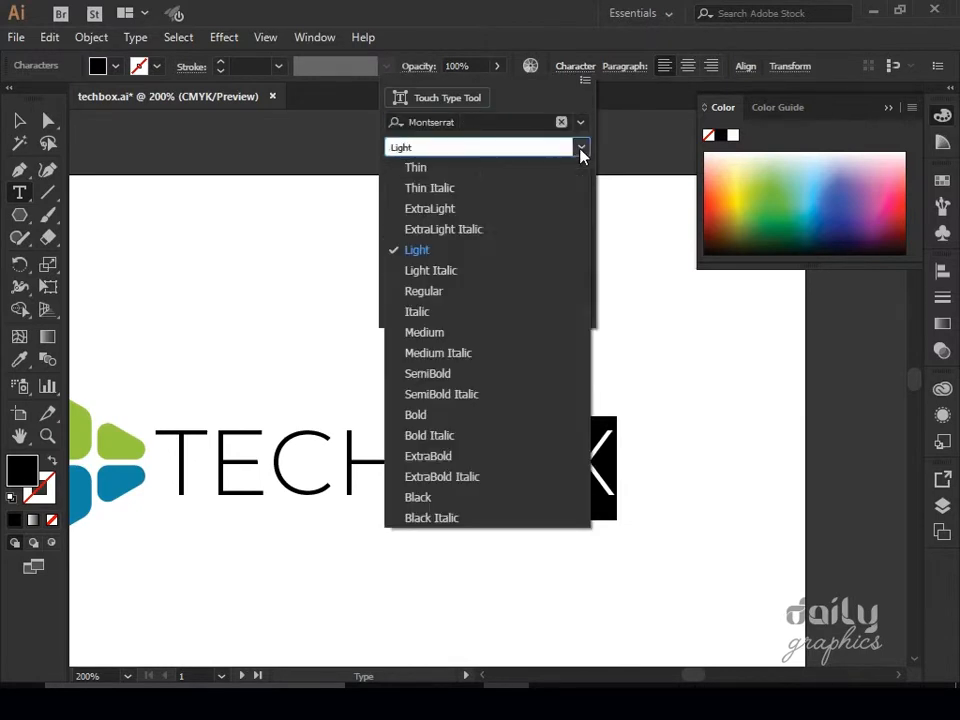
left_click(434, 376)
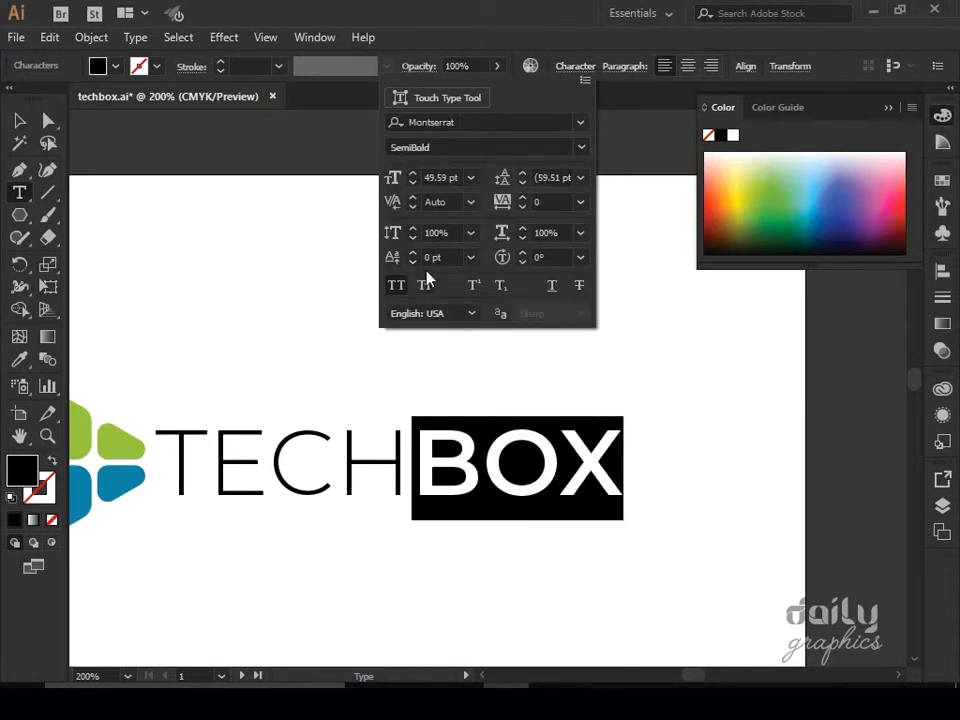
Step: Turn off All Caps for the letters "BOX" so they read "box", and finish editing the text
left_click(400, 287)
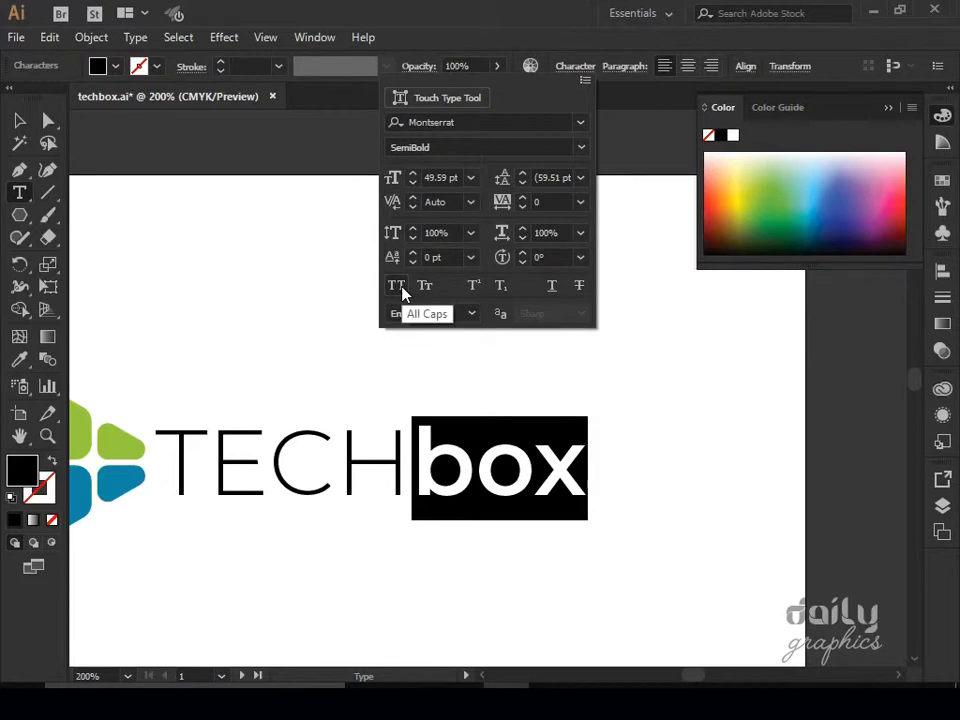
left_click(21, 124)
left_click(230, 271)
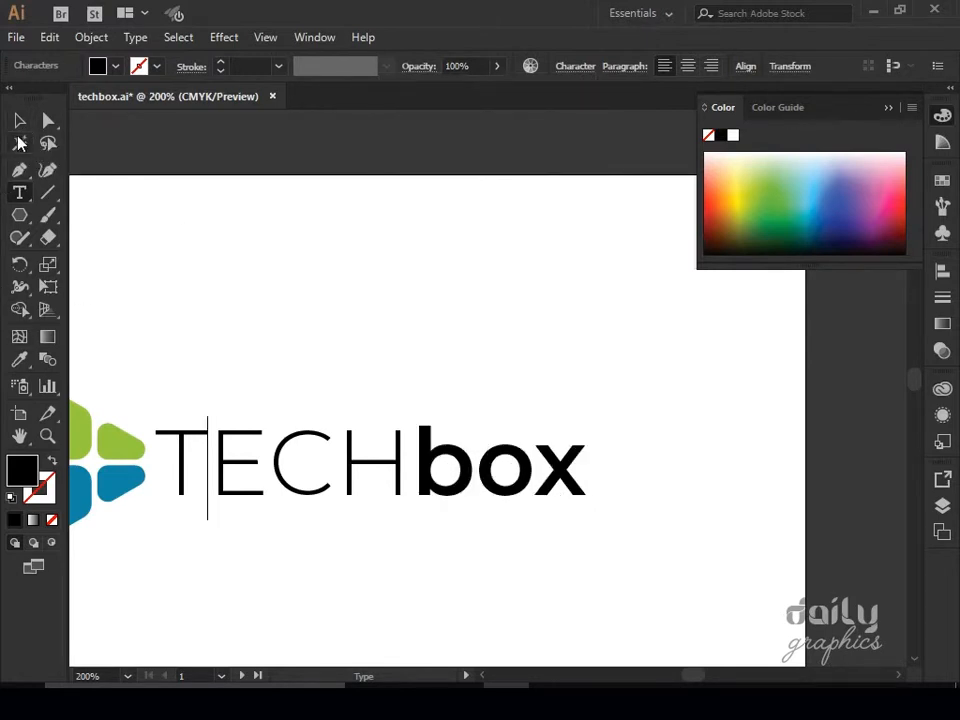
left_click(21, 122)
left_click(238, 326)
key("space")
left_click_drag(244, 339, 313, 352)
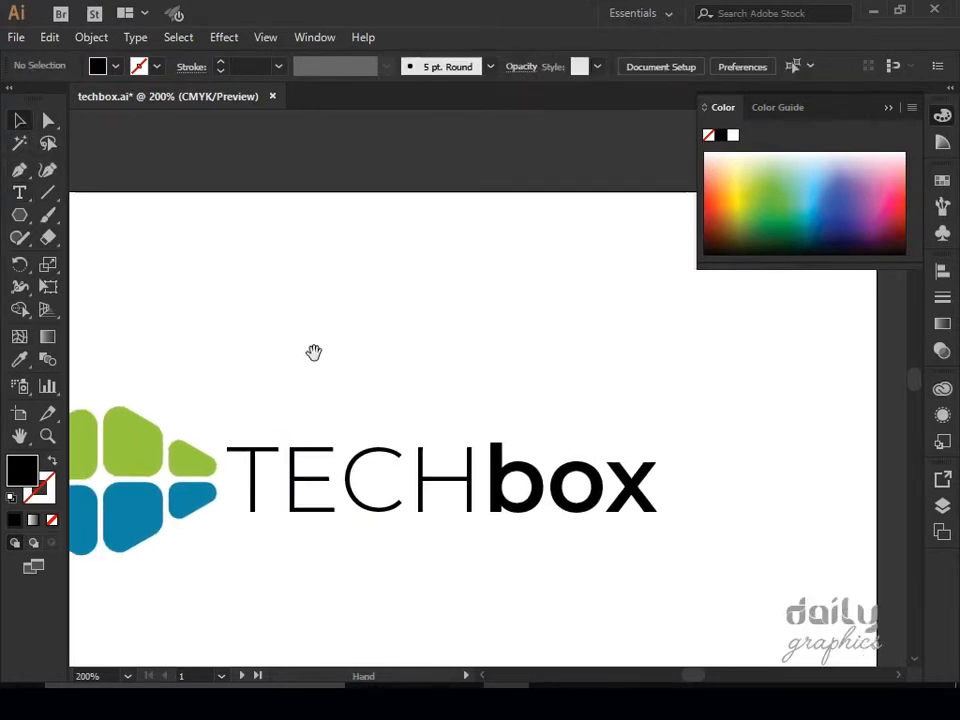
key("ctrl+minus")
key("space")
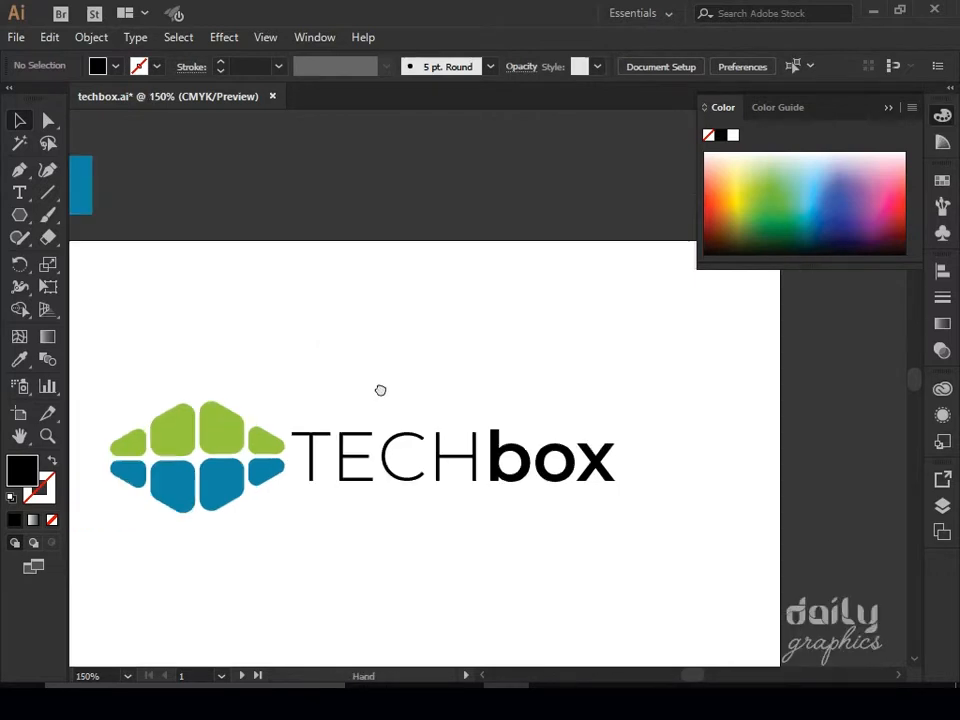
left_click_drag(381, 390, 400, 396)
left_click_drag(127, 404, 285, 580)
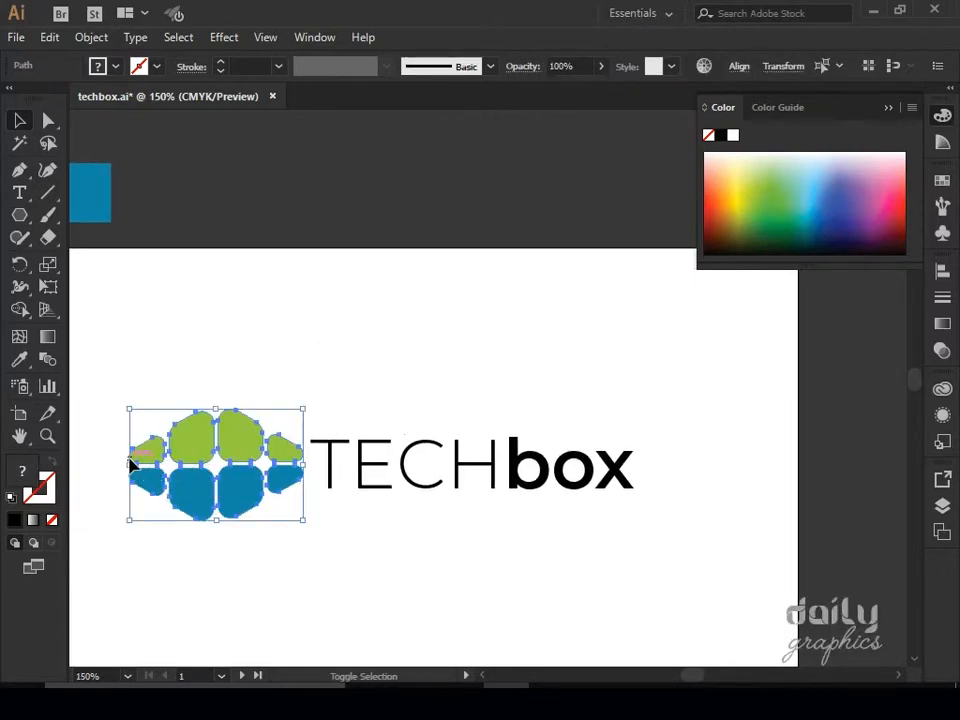
left_click_drag(131, 465, 166, 469)
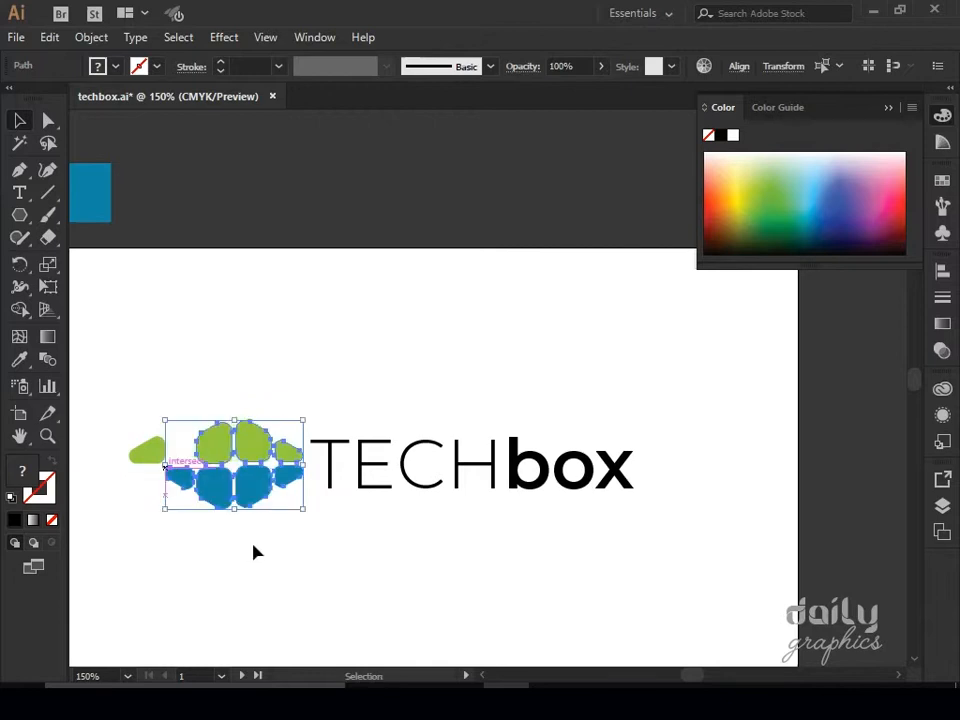
left_click(252, 543)
key("space")
key("ctrl+z")
Step: Select all eight pieces of the mark and scale them down proportionally toward the text, to about the wordmark's height
left_click_drag(128, 404, 268, 550)
left_click_drag(129, 464, 176, 464)
left_click(252, 541)
key("space")
left_click_drag(375, 561, 343, 591)
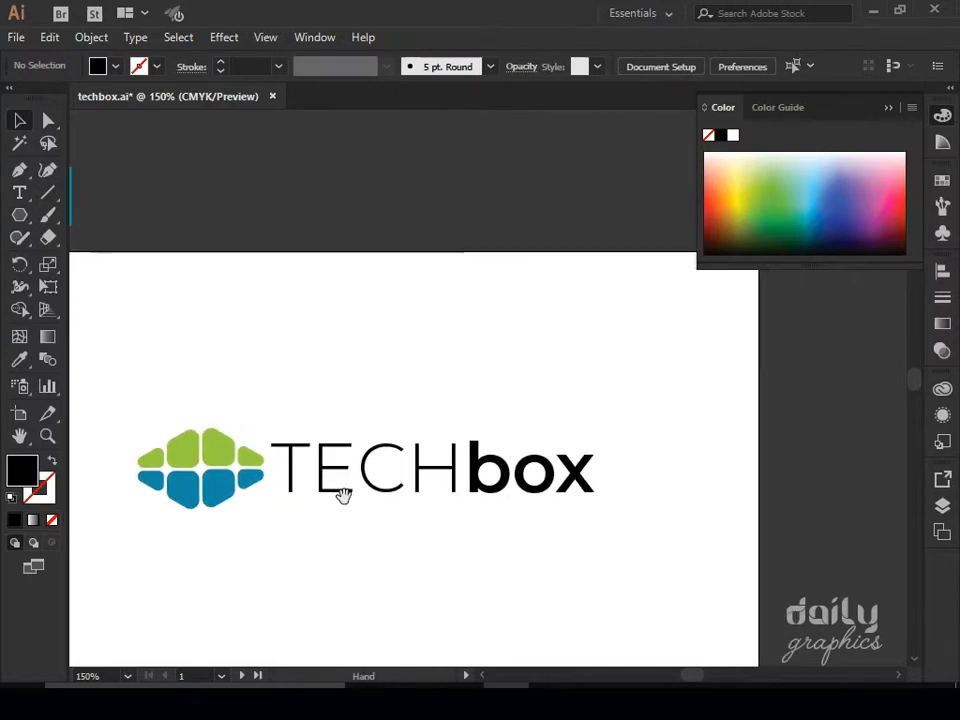
left_click_drag(350, 516, 343, 514)
left_click(369, 564)
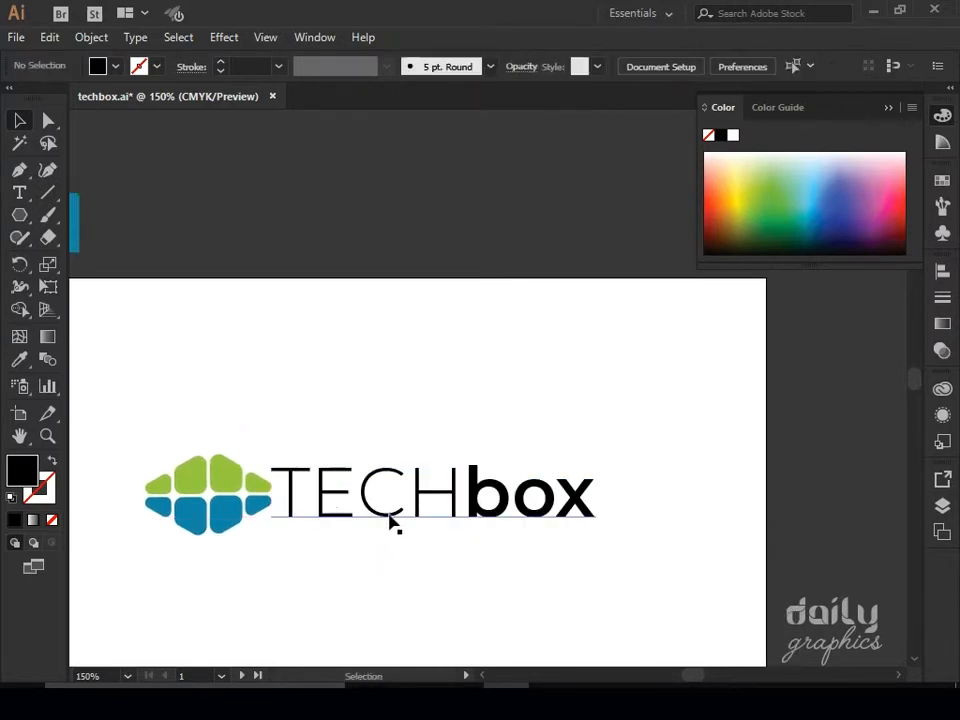
Step: Recolor the letters "TECH" green by sampling an upper piece of the mark with the Eyedropper
left_click(450, 514)
double_click(456, 506)
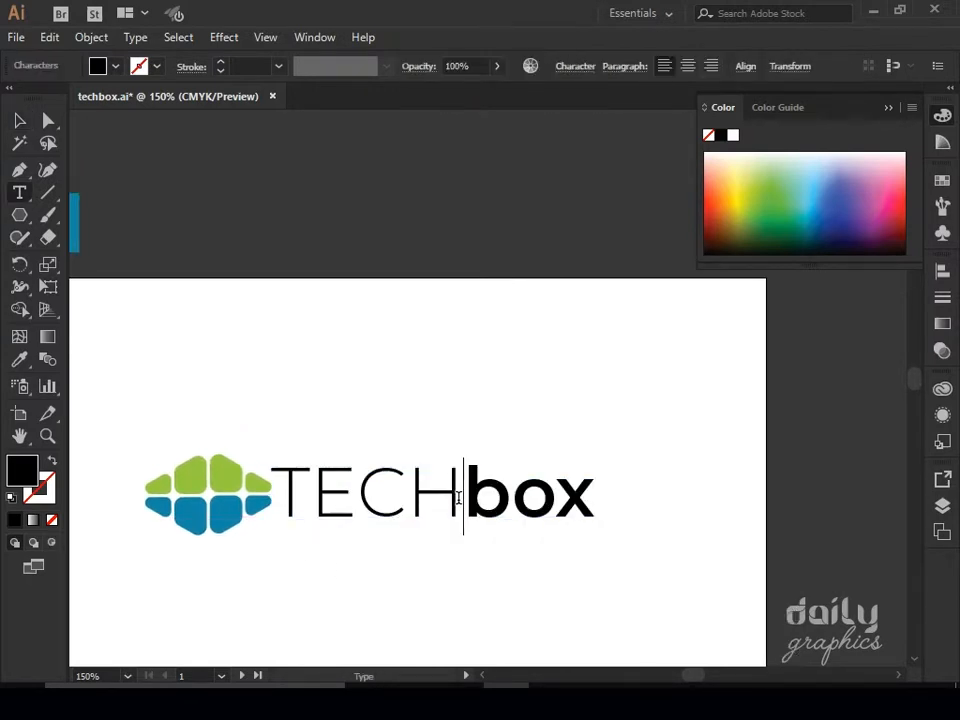
double_click(457, 497)
left_click_drag(444, 496, 135, 482)
left_click(19, 360)
left_click(201, 476)
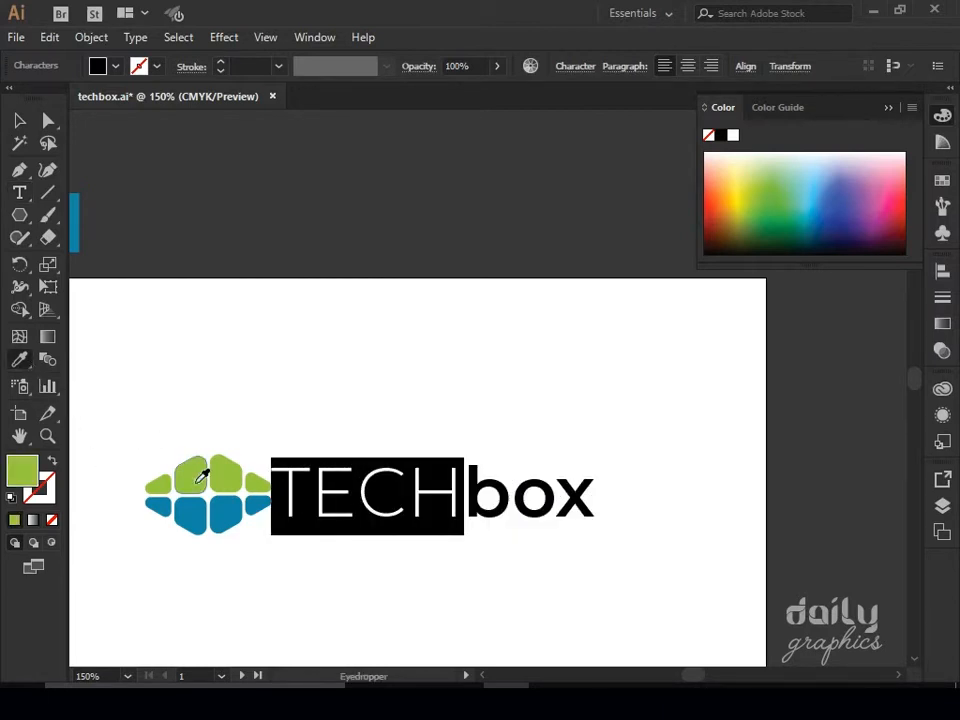
left_click(14, 122)
left_click(321, 413)
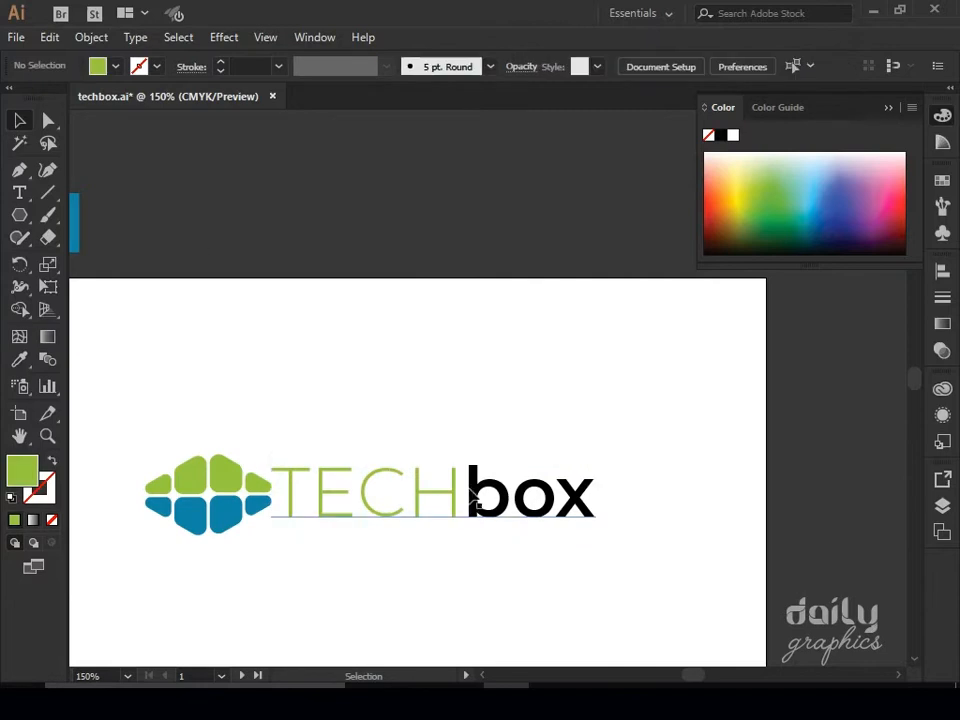
Step: Recolor the letters "box" blue by sampling a lower piece of the mark with the Eyedropper
key("t")
left_click_drag(469, 490, 596, 497)
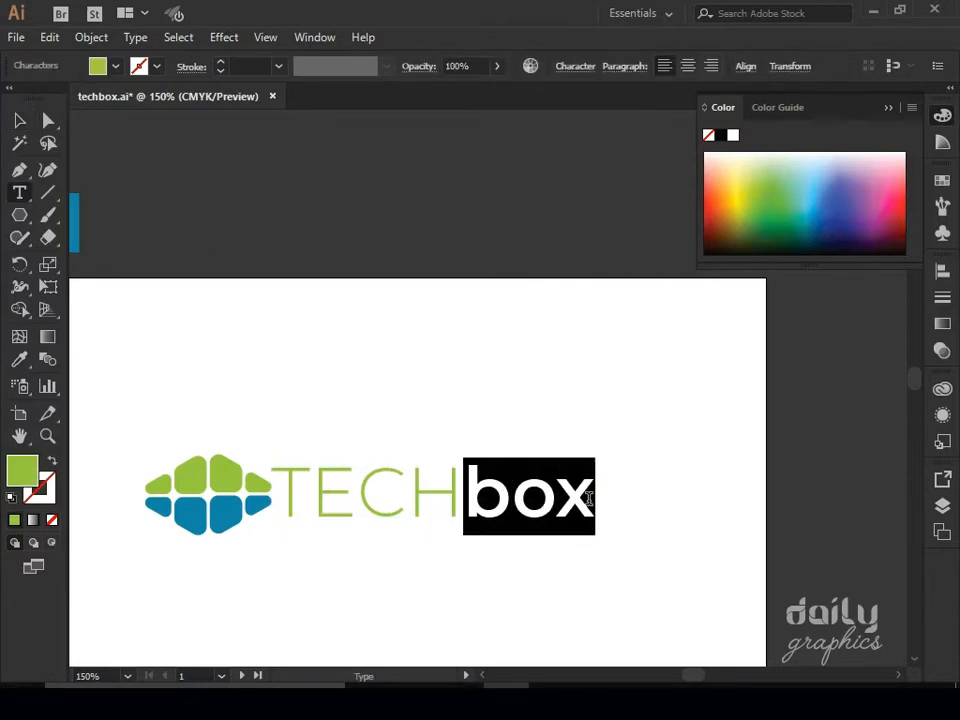
left_click(17, 363)
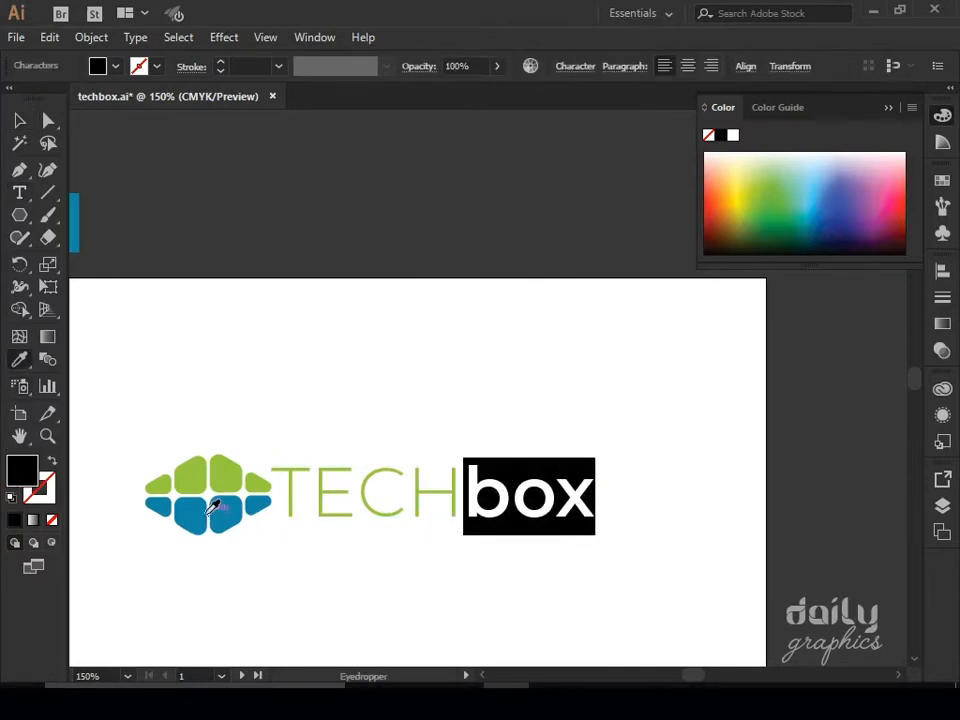
left_click(211, 510)
left_click(18, 122)
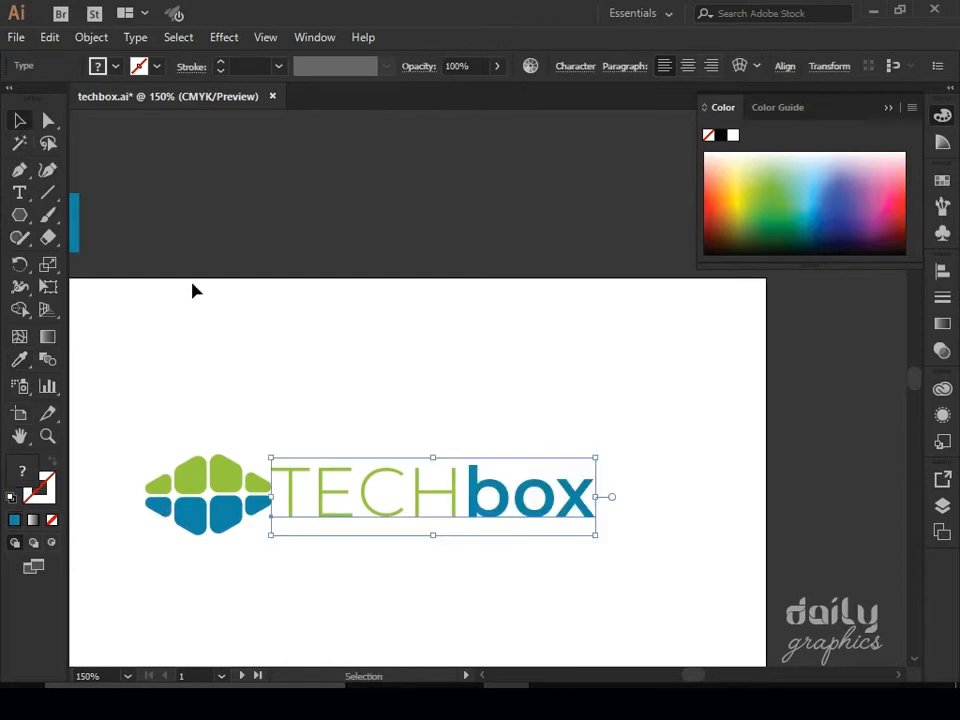
left_click(206, 300)
Step: Group the eight-piece mark and the TECHbox text into one object
key("space")
left_click_drag(281, 378, 339, 282)
left_click_drag(150, 317, 654, 459)
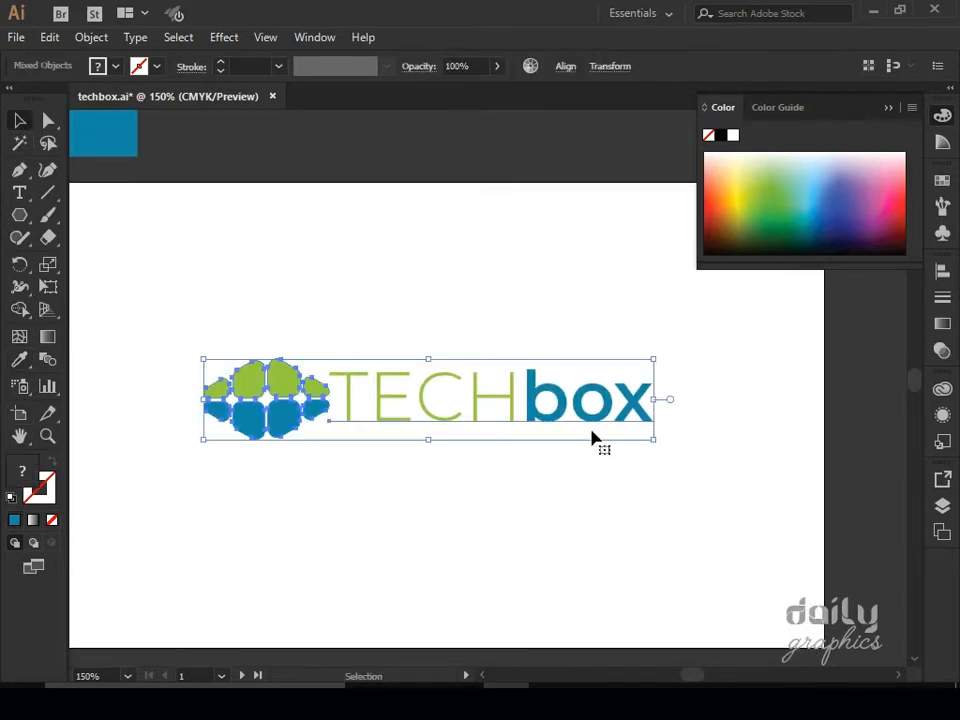
key("ctrl")
key("v")
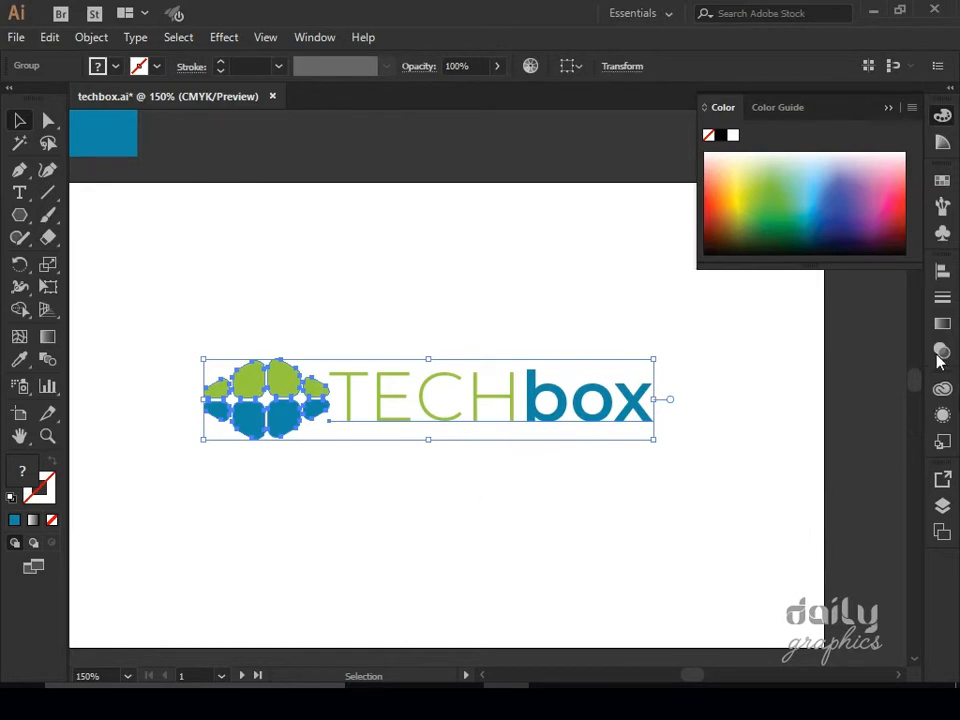
Step: Align the grouped logo to the artboard, centering it vertically and horizontally, and deselect it
left_click(942, 271)
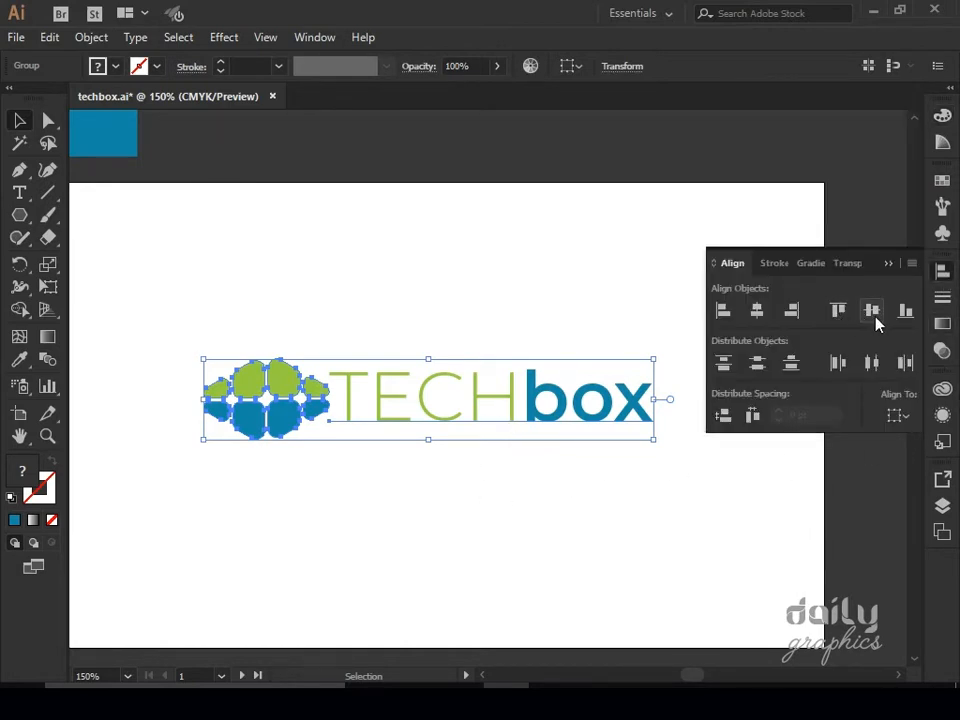
left_click(899, 424)
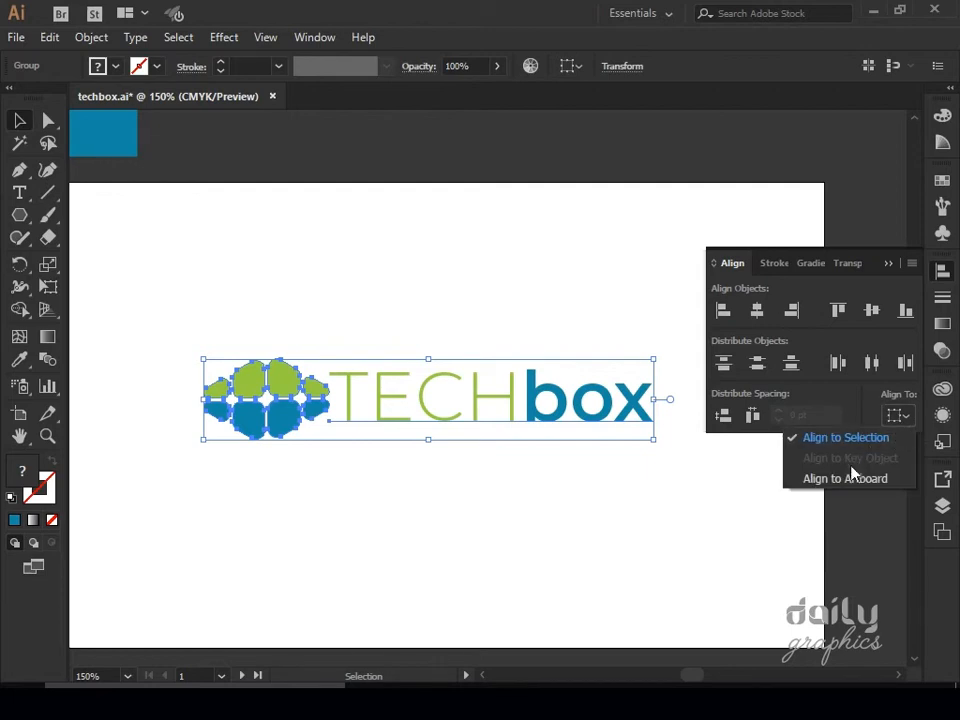
left_click(848, 476)
left_click(872, 312)
left_click(758, 316)
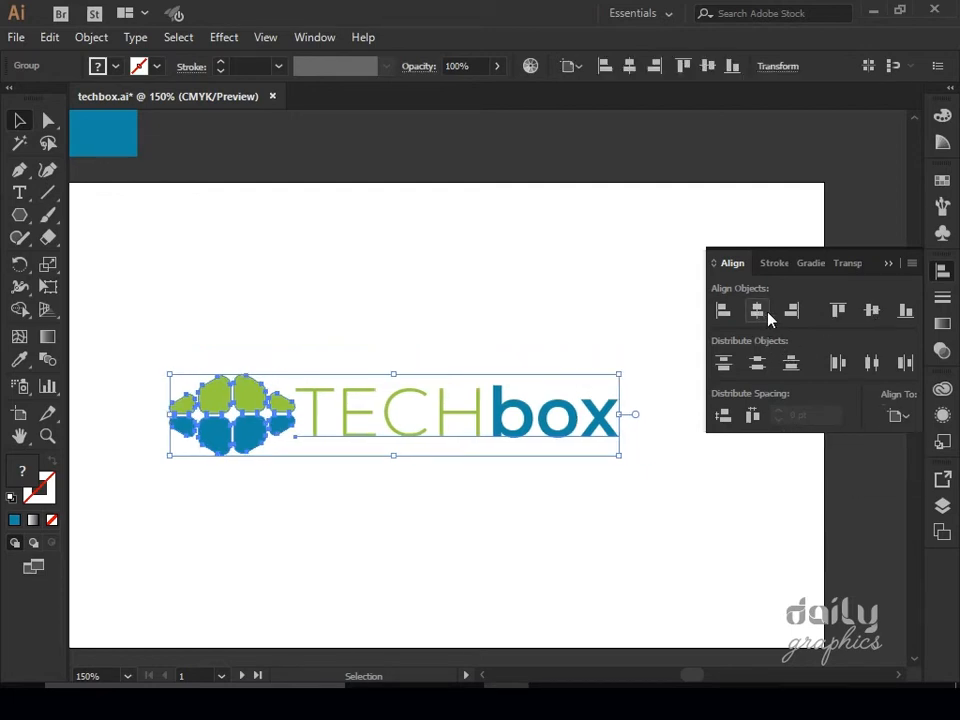
left_click(887, 263)
left_click(262, 341)
key("space")
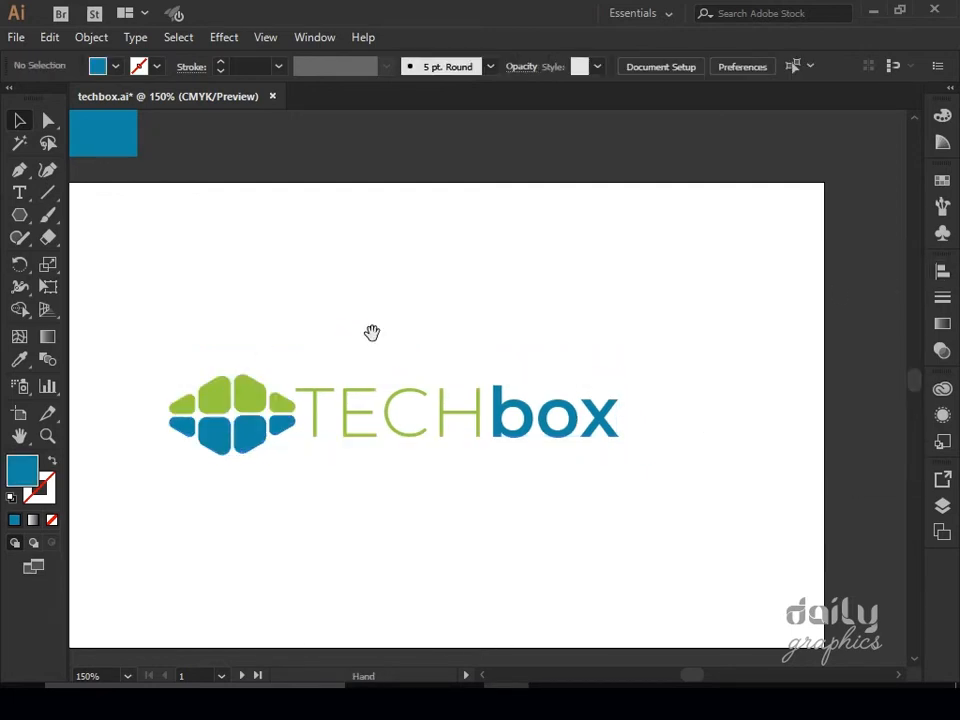
left_click_drag(372, 328, 441, 321)
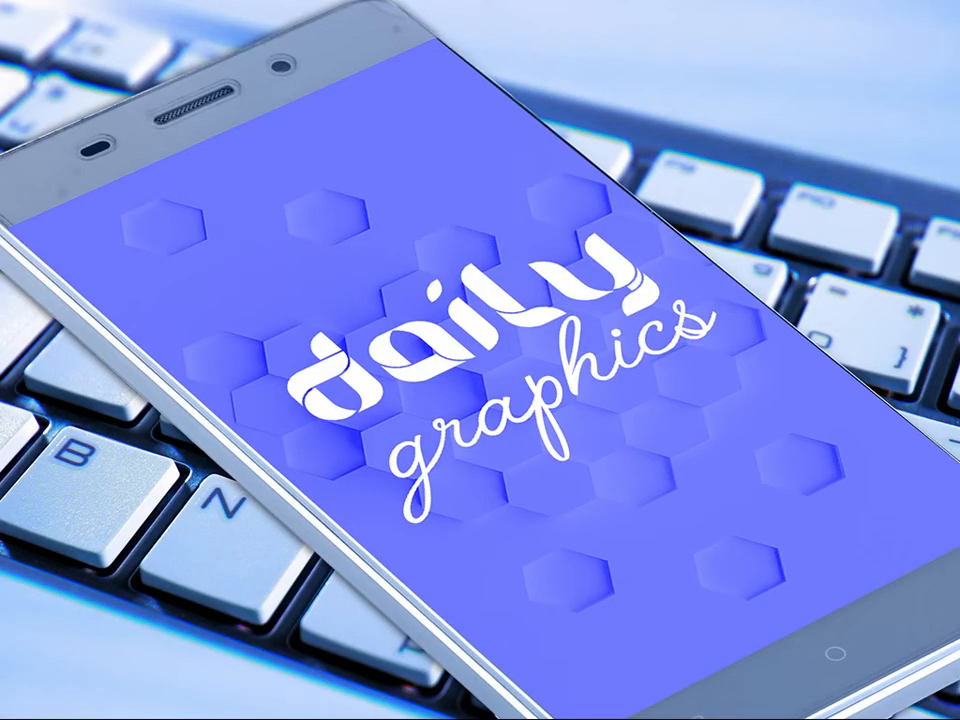